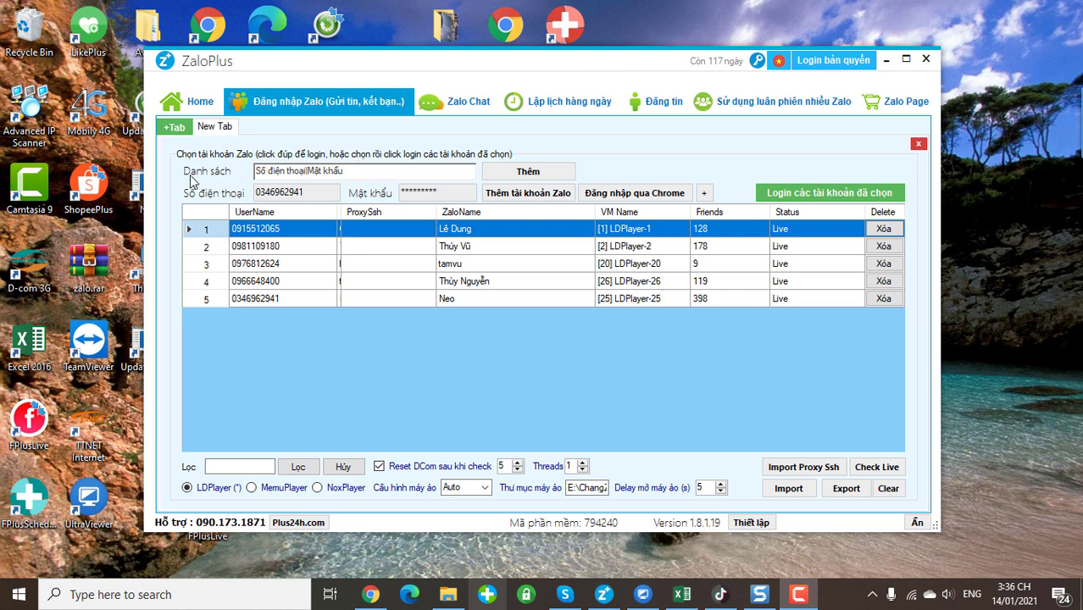
left_click(265, 173)
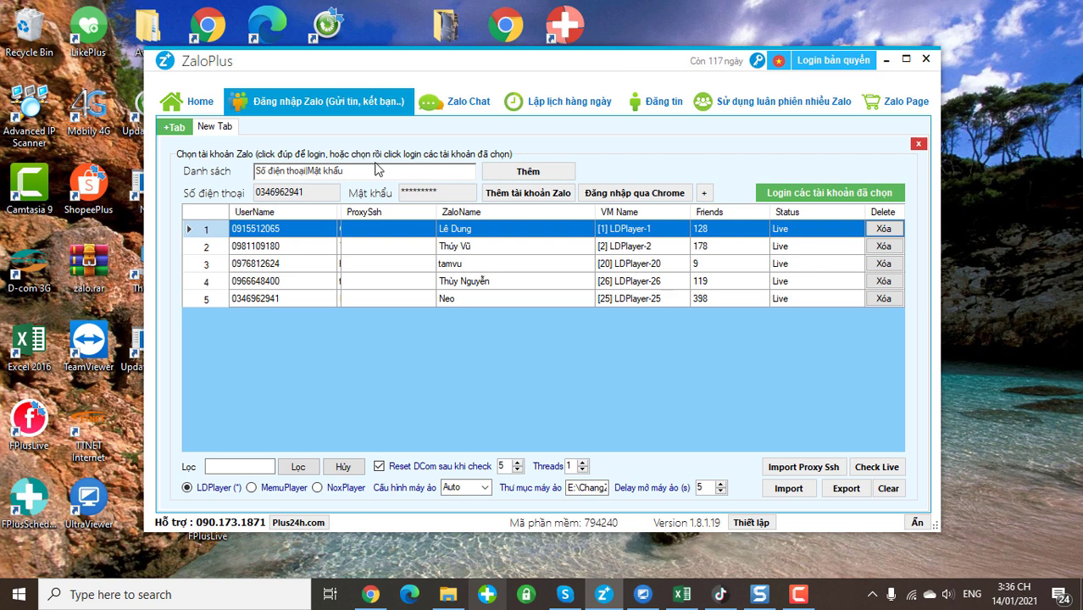
key("ctrl+a")
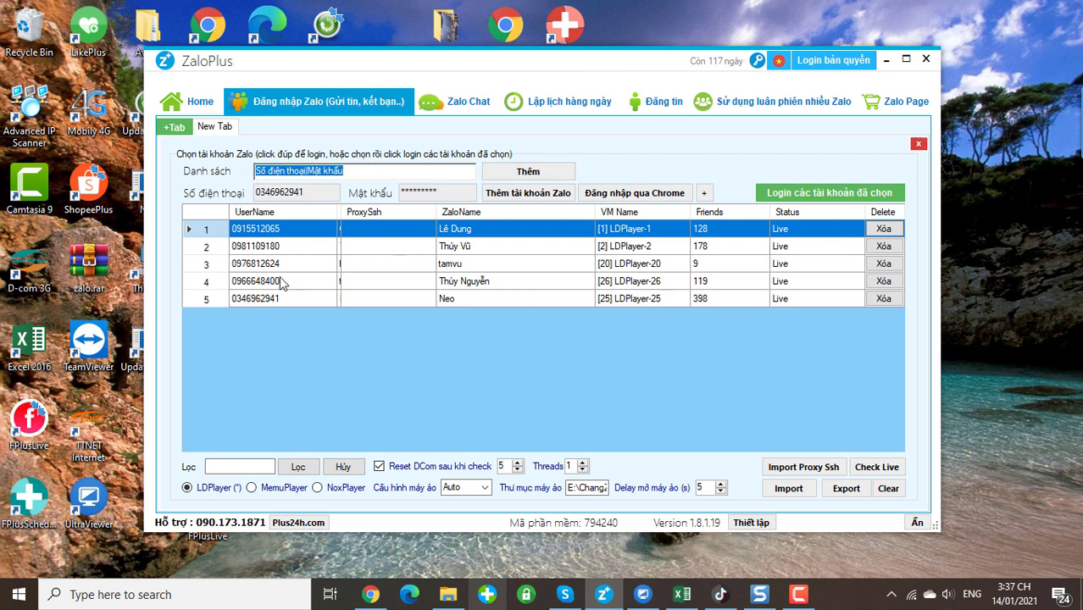
key("Tab")
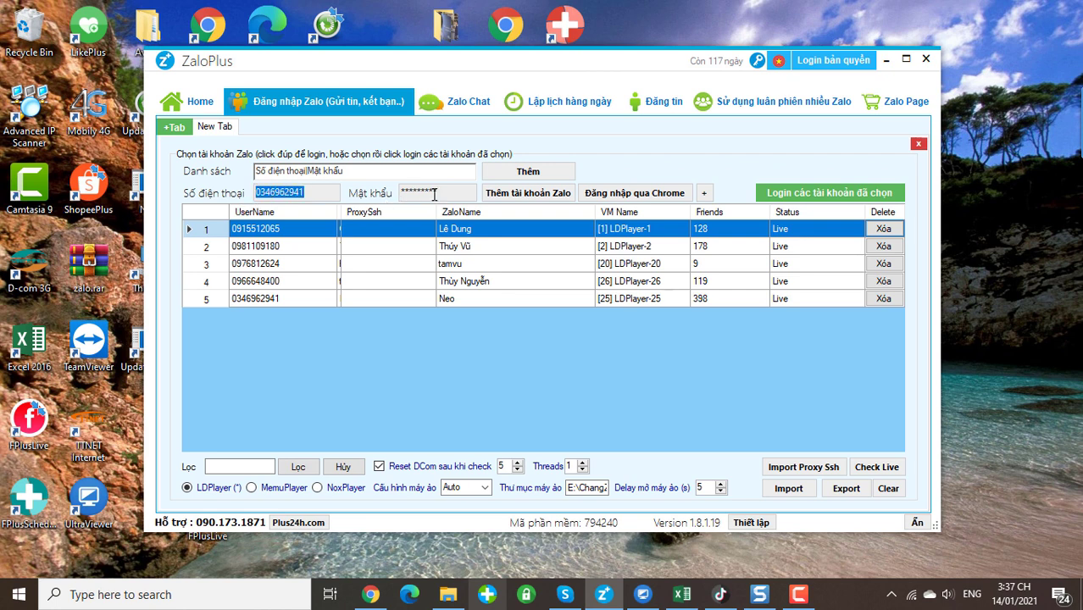
left_click_drag(447, 190, 395, 191)
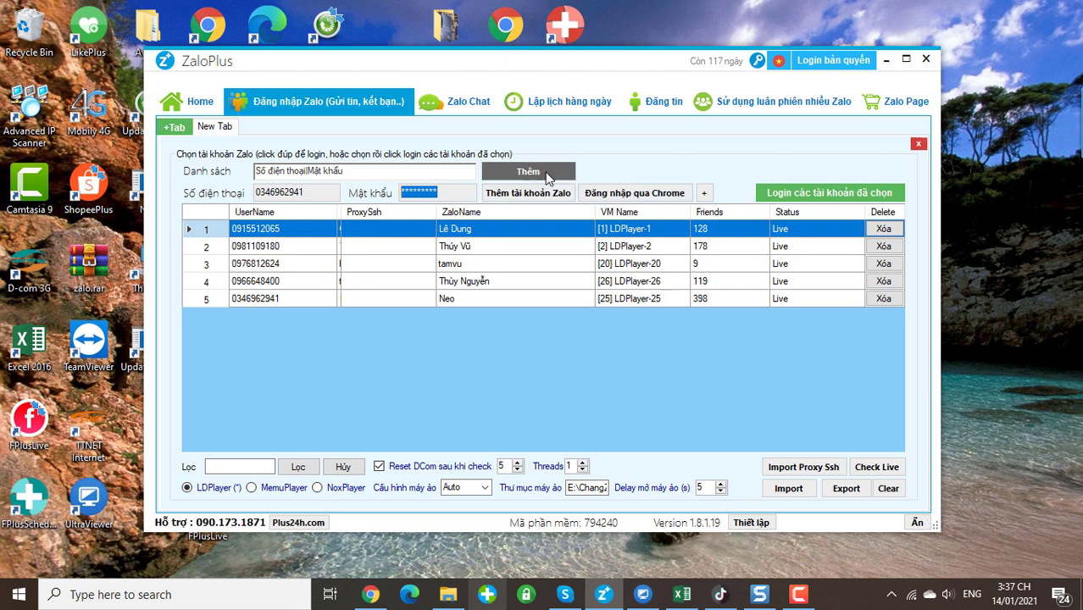
Log in to the accounts in rows 4 and 5 of the account list and close the duplicate row 4 session
double_click(498, 287)
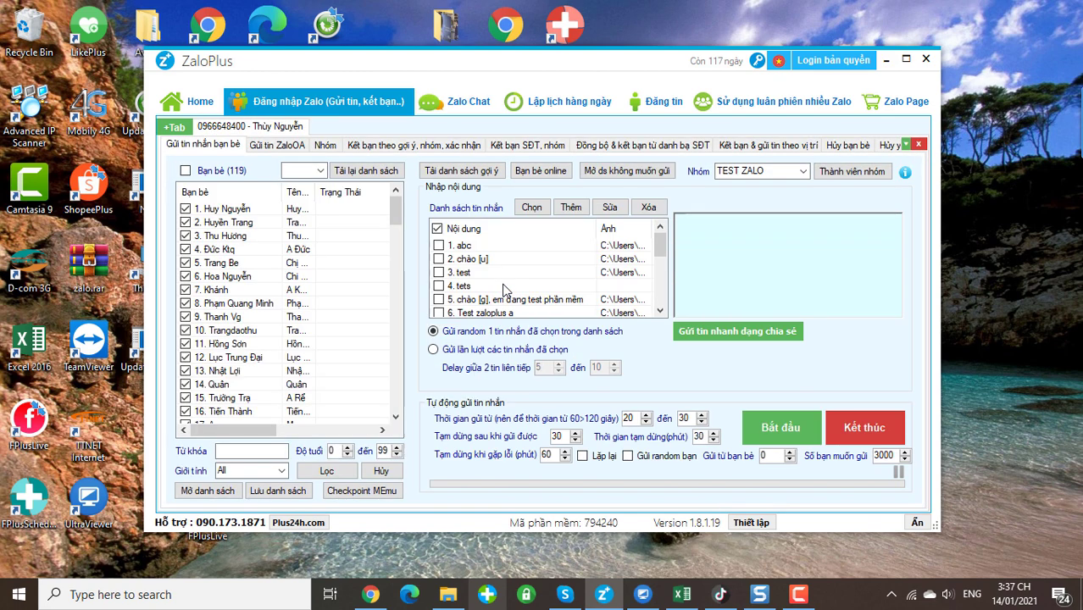
left_click(172, 128)
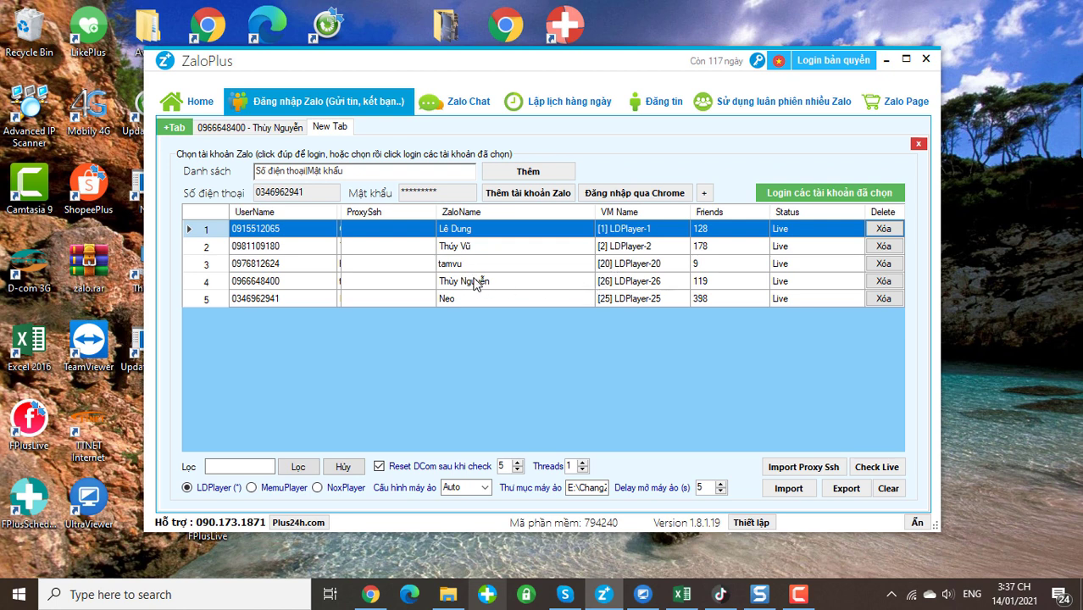
left_click_drag(490, 280, 494, 298)
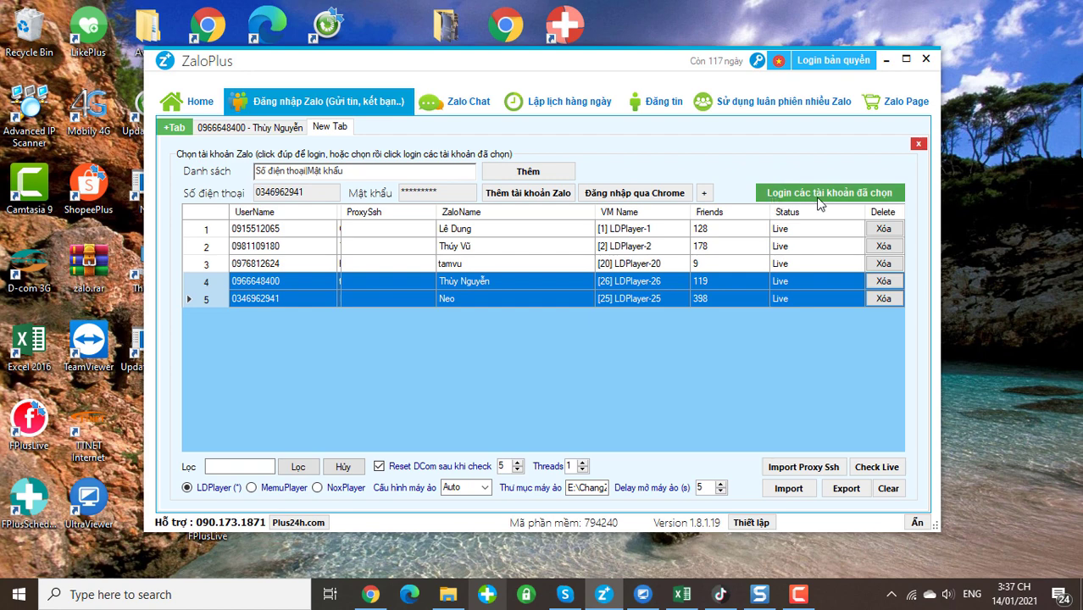
left_click(865, 197)
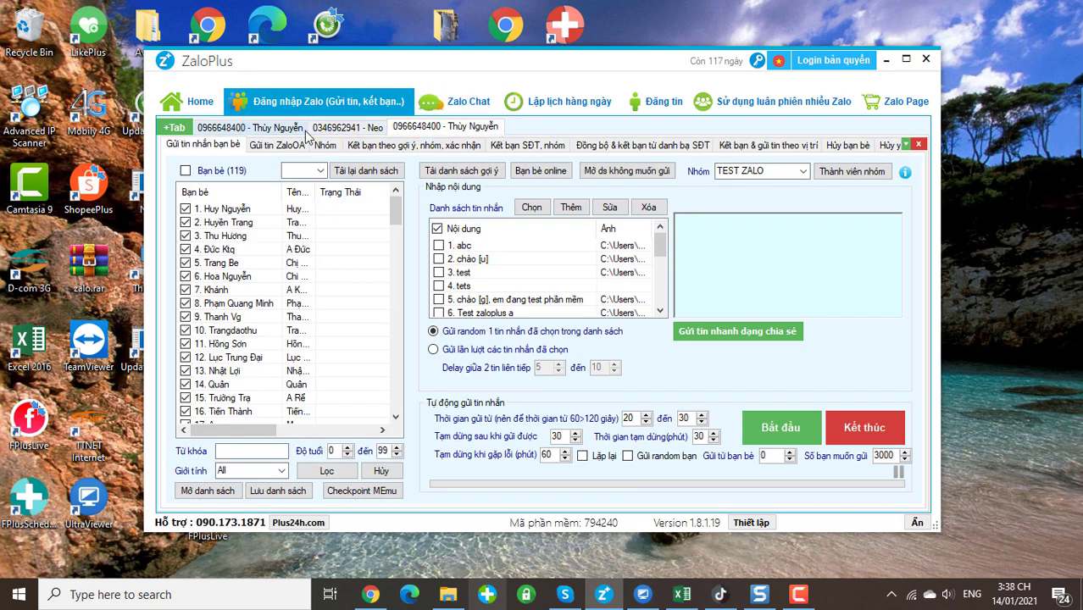
left_click(918, 145)
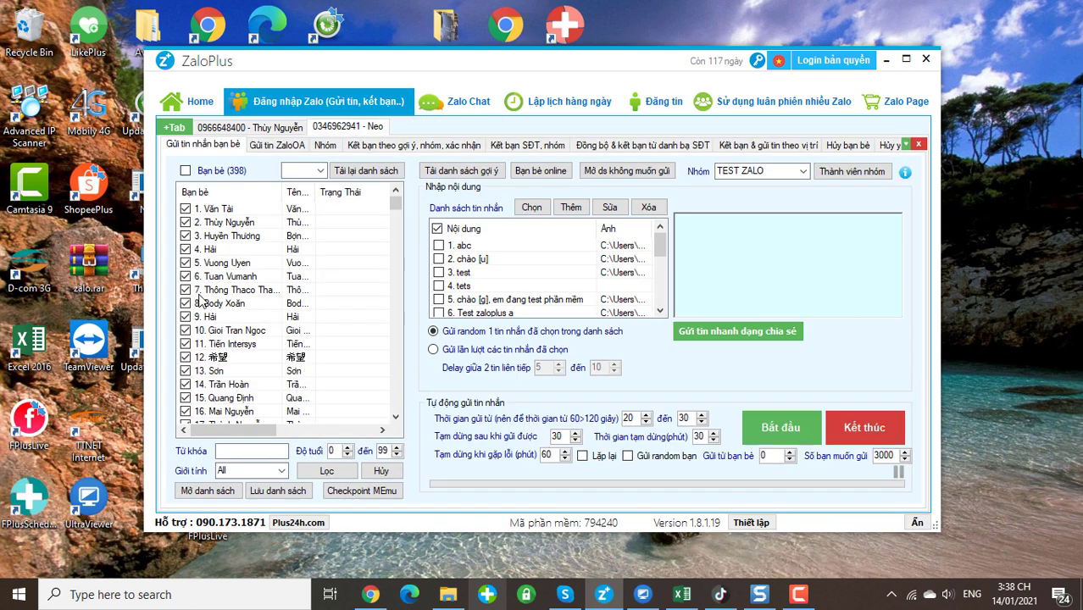
Open the group creation dialog (Tạo nhóm) from the row 5 account's group section and reload its friend list
left_click(326, 147)
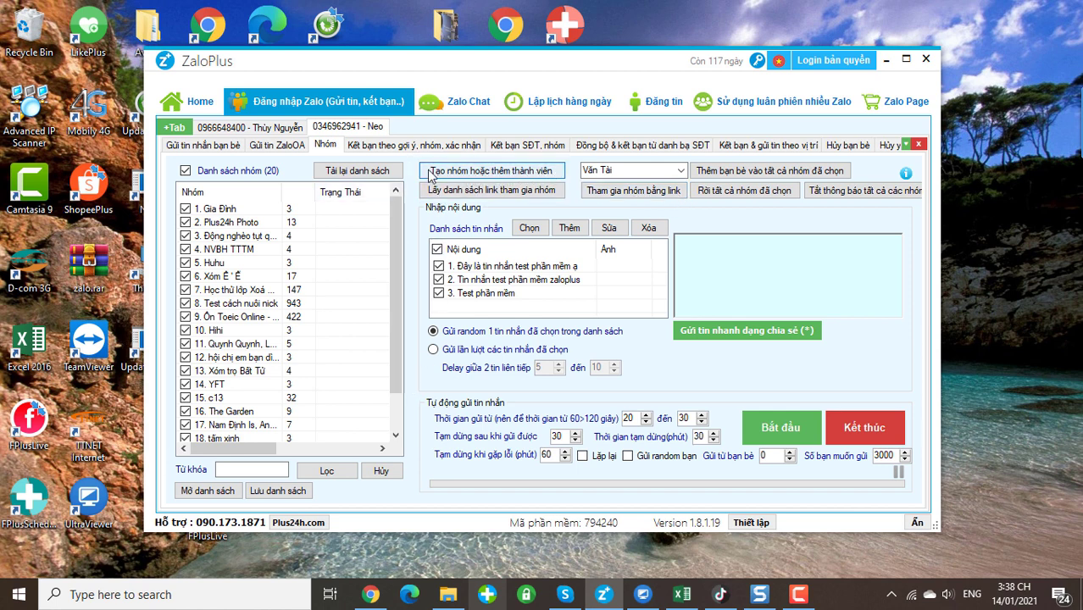
left_click(494, 175)
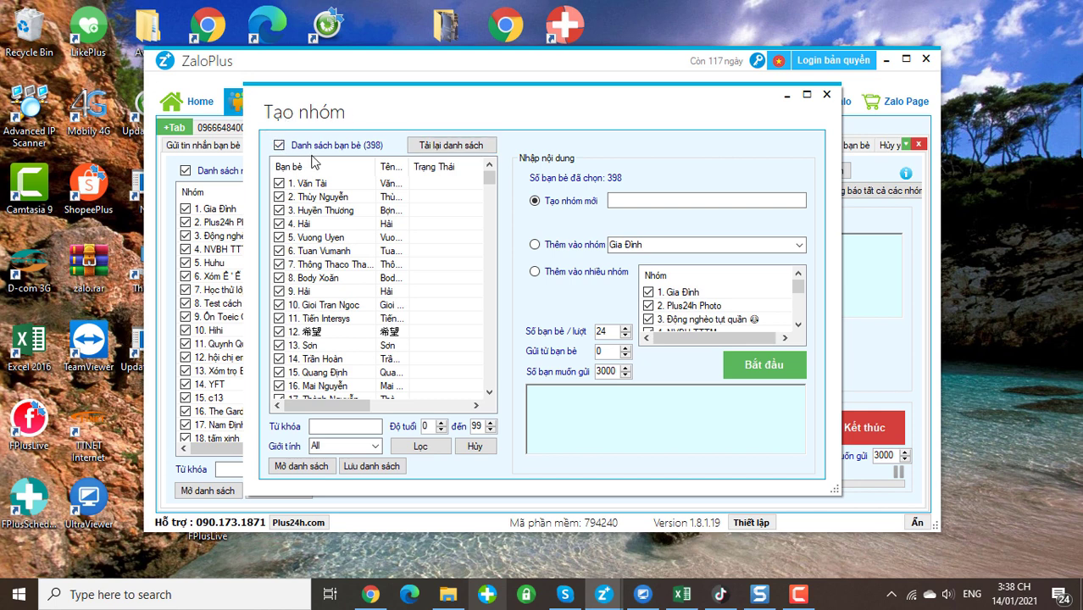
left_click(452, 151)
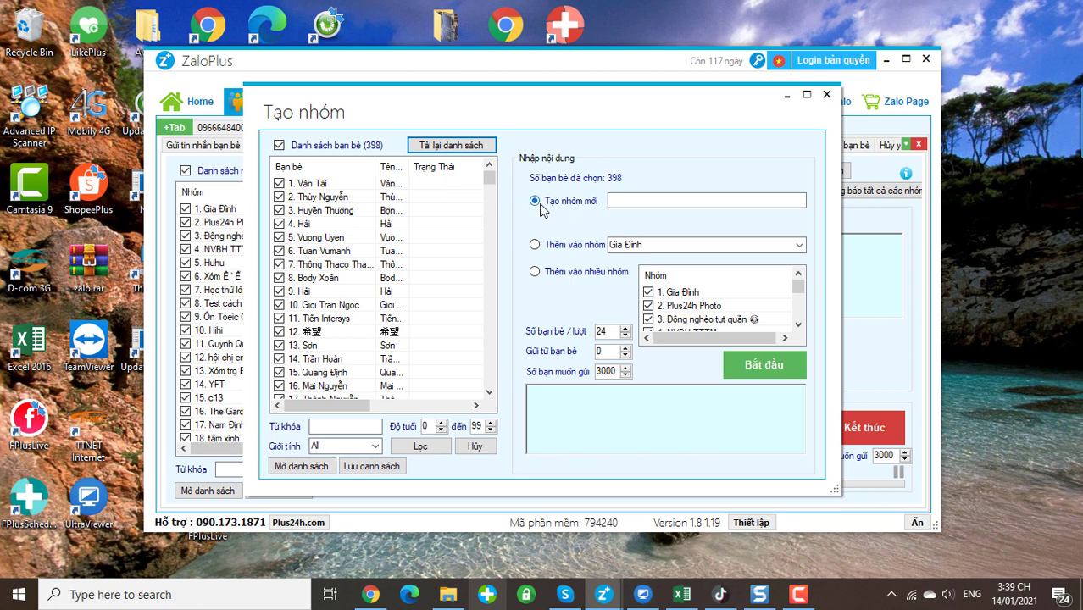
left_click(614, 201)
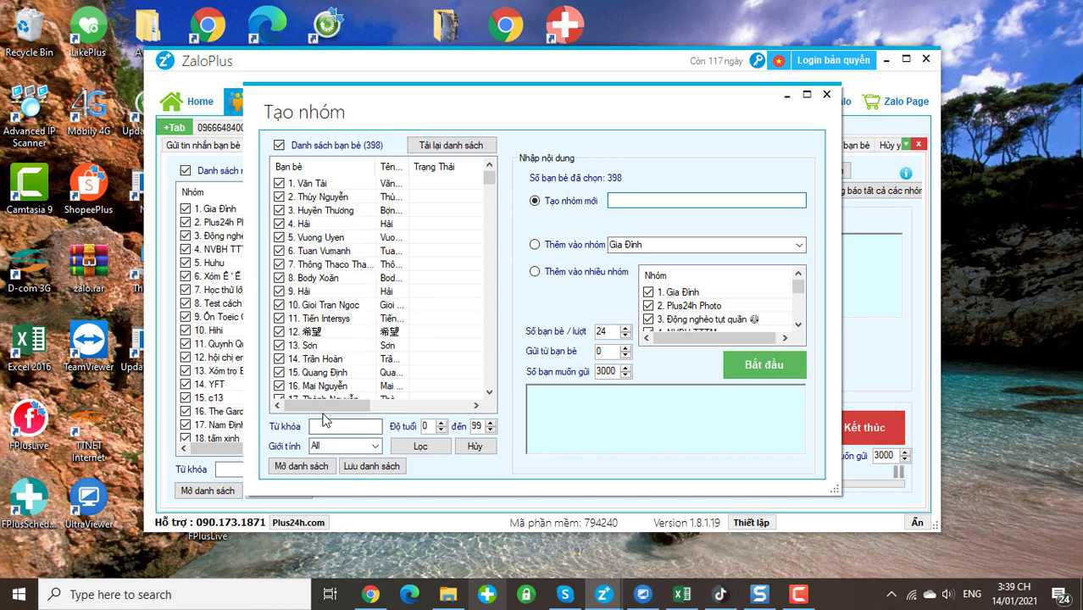
Clear the selection of all friends and select only friends 2 to 5 for the group
left_click(279, 146)
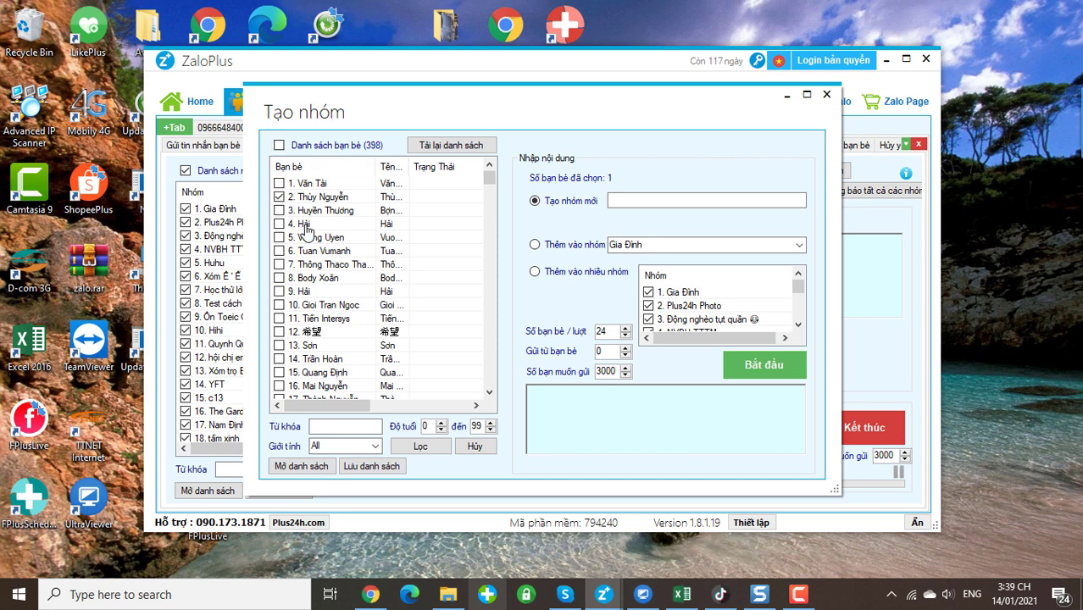
left_click(279, 210)
left_click(279, 224)
left_click(278, 237)
Switch the target to one existing group and then to several groups (Thêm vào nhiều nhóm), and close the dialog without starting
left_click(797, 246)
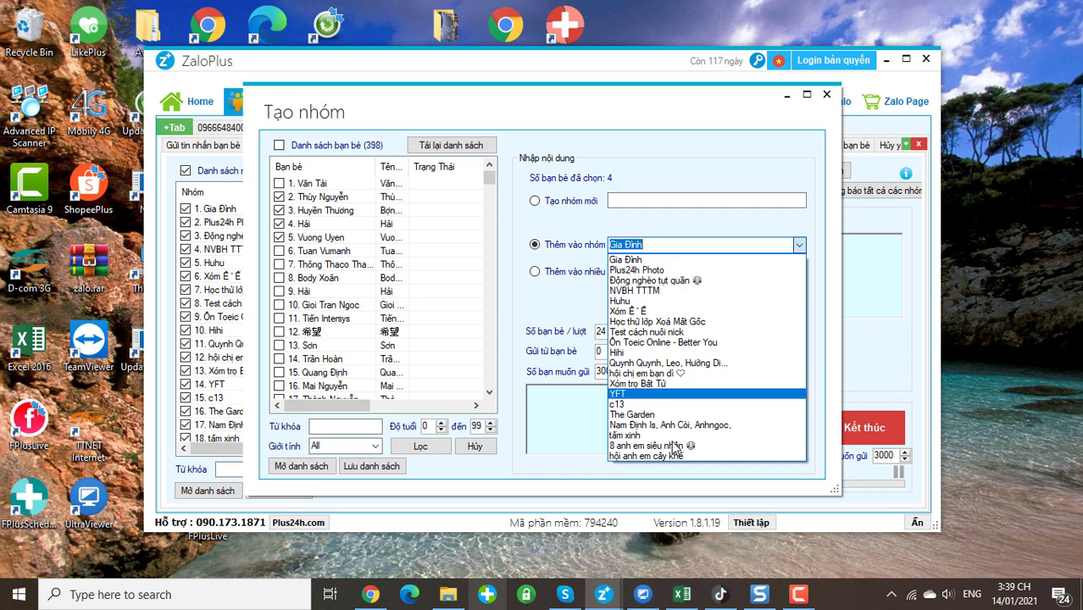
left_click(558, 296)
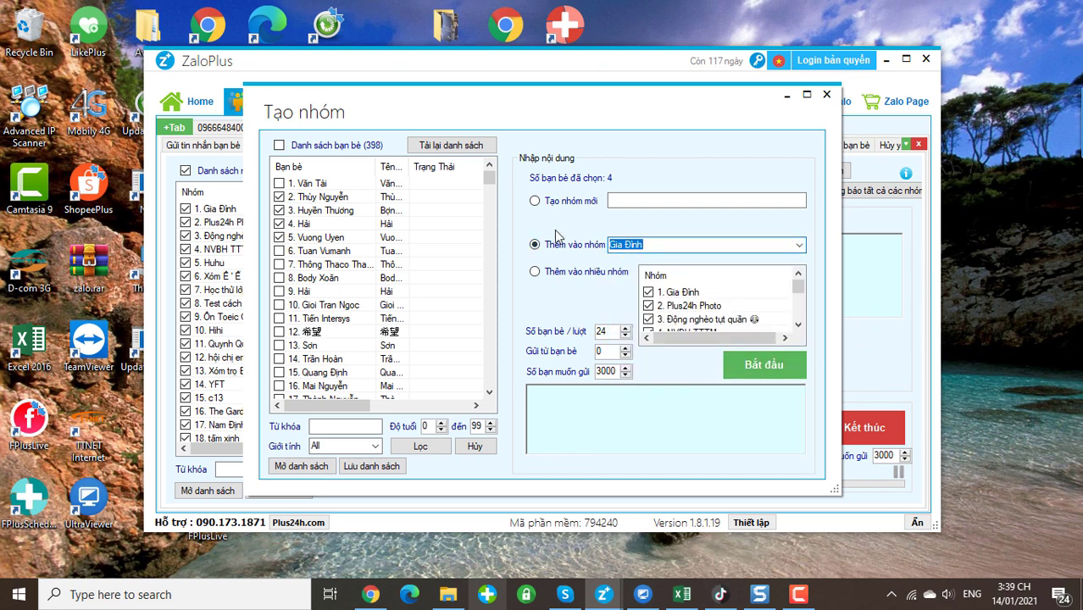
left_click(535, 272)
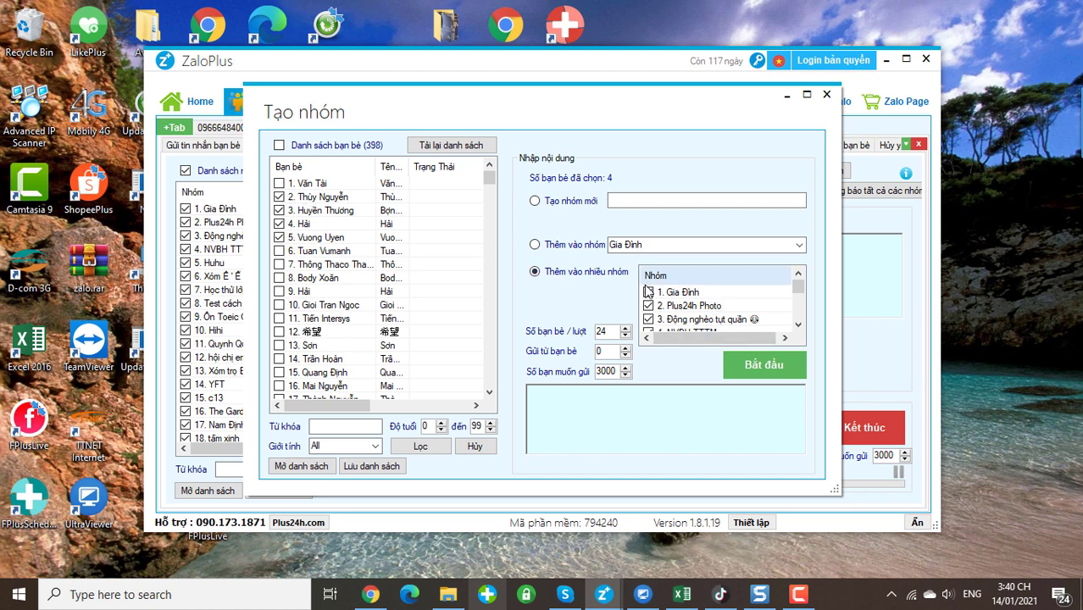
scroll(683, 310, "down", 2)
scroll(683, 312, "up", 2)
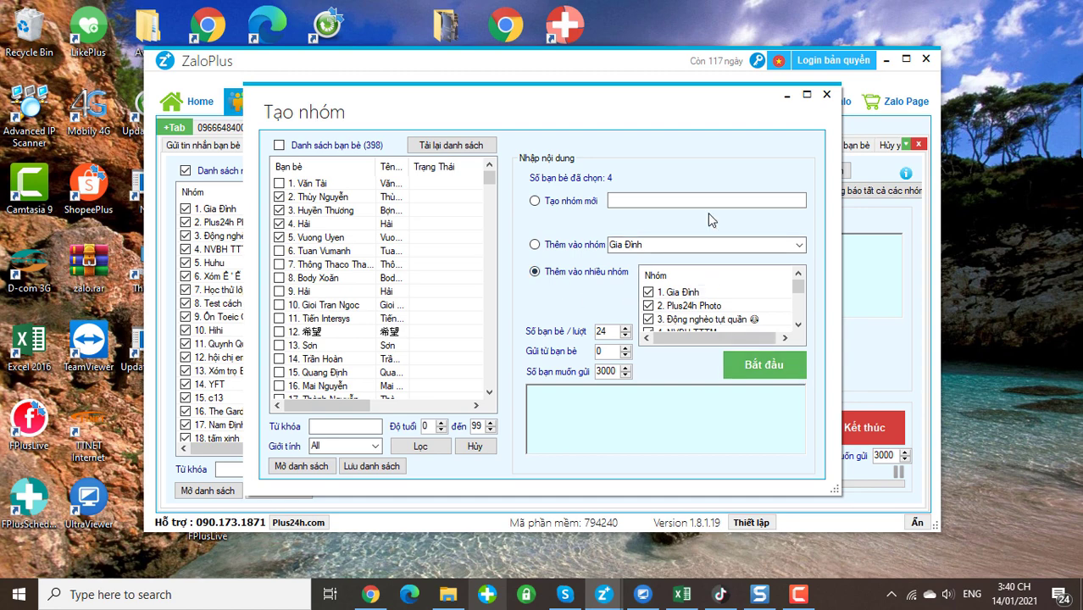
left_click(827, 95)
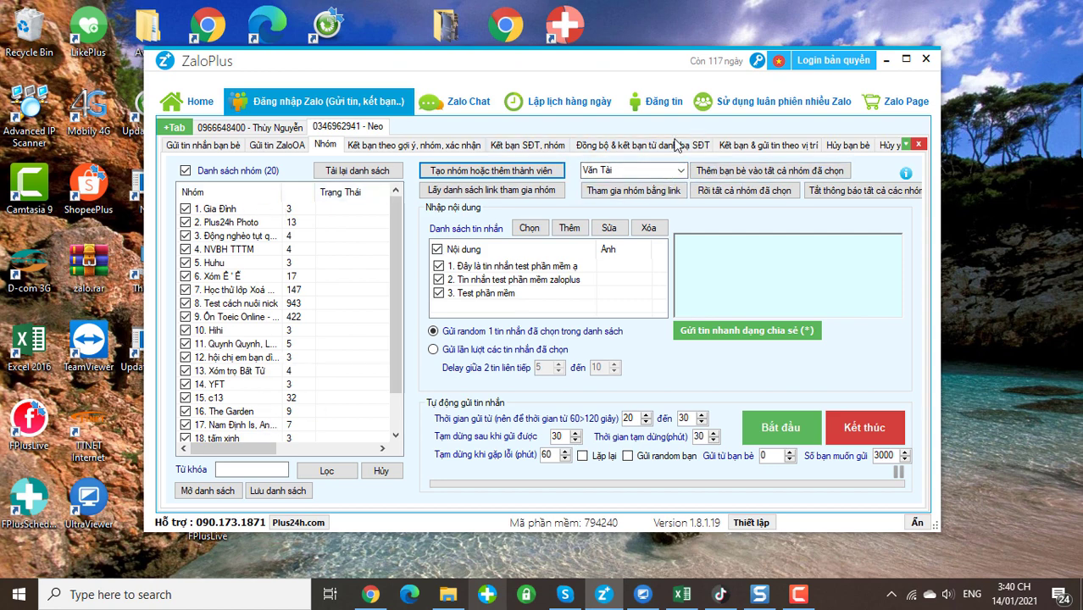
Choose the tenth friend in the list as the one for adding to all selected groups
left_click(679, 172)
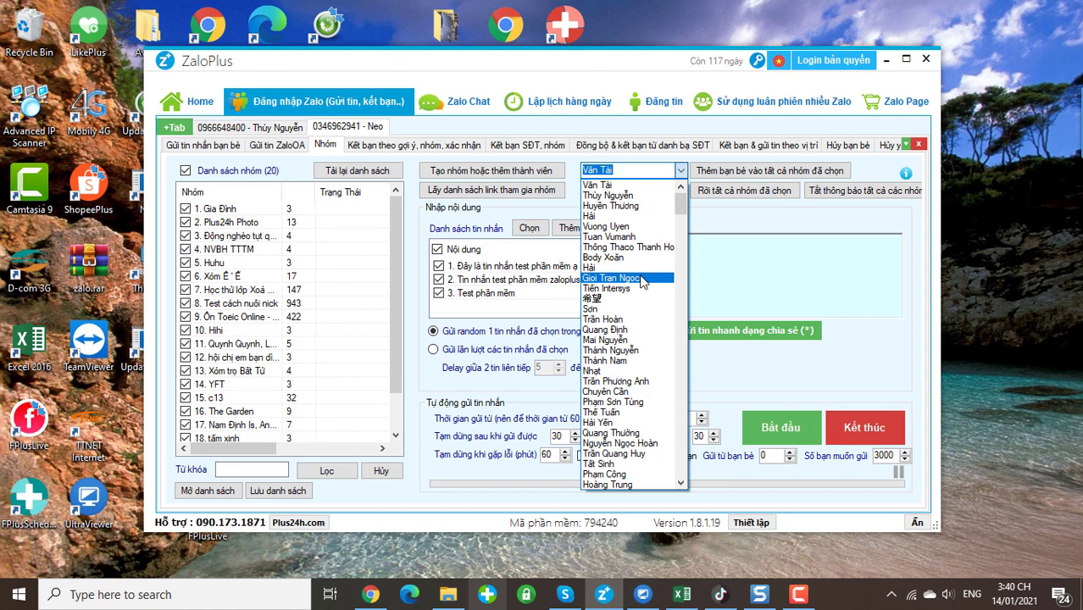
left_click(642, 279)
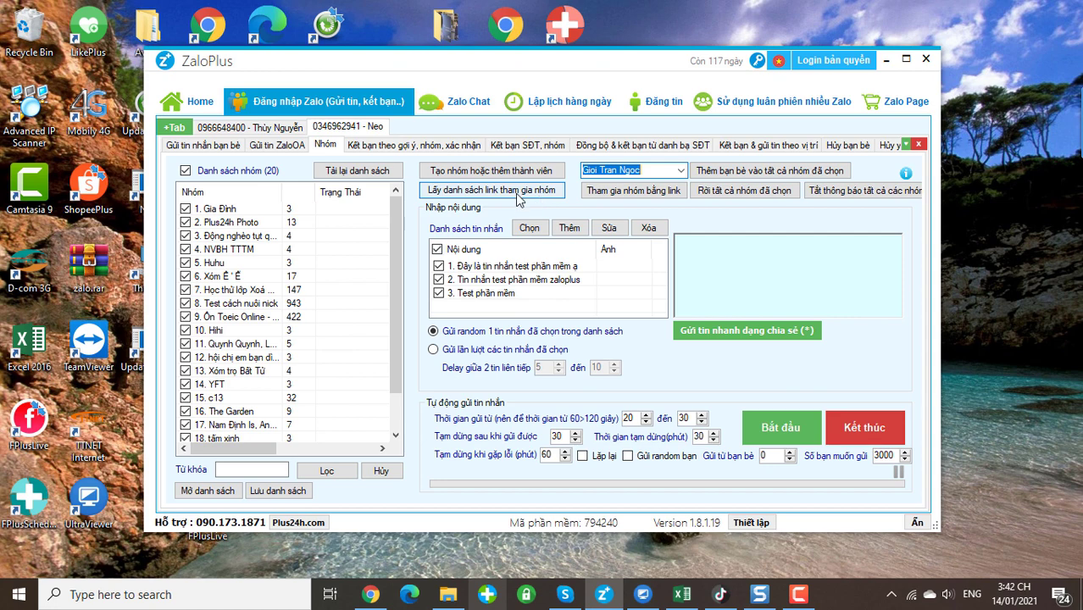
Run the collection of join links for the selected groups with the emulator beside the main window, and close the emulator
left_click(434, 195)
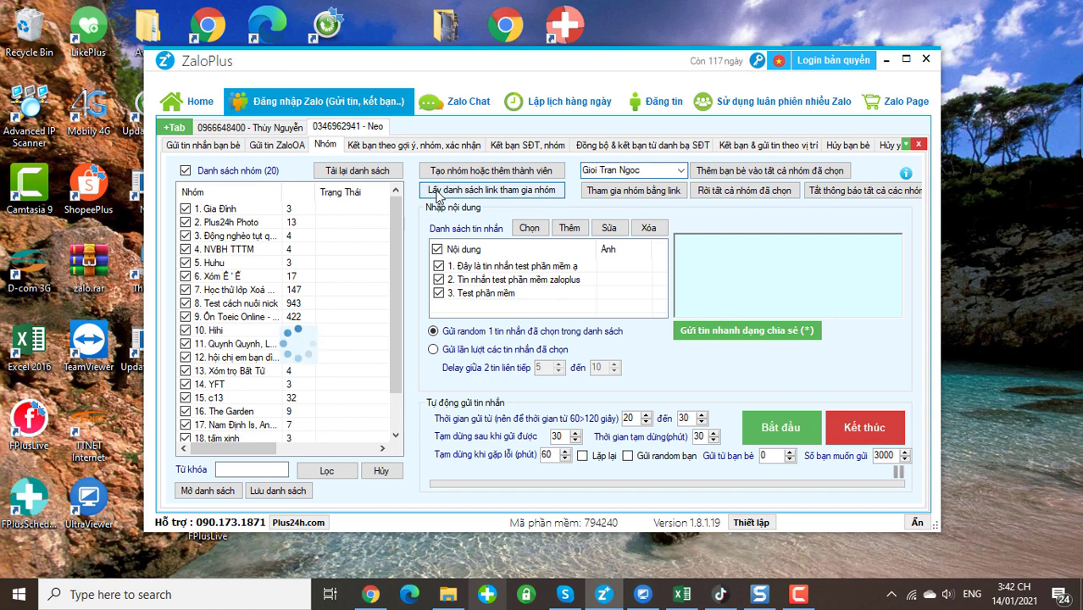
left_click_drag(432, 60, 569, 54)
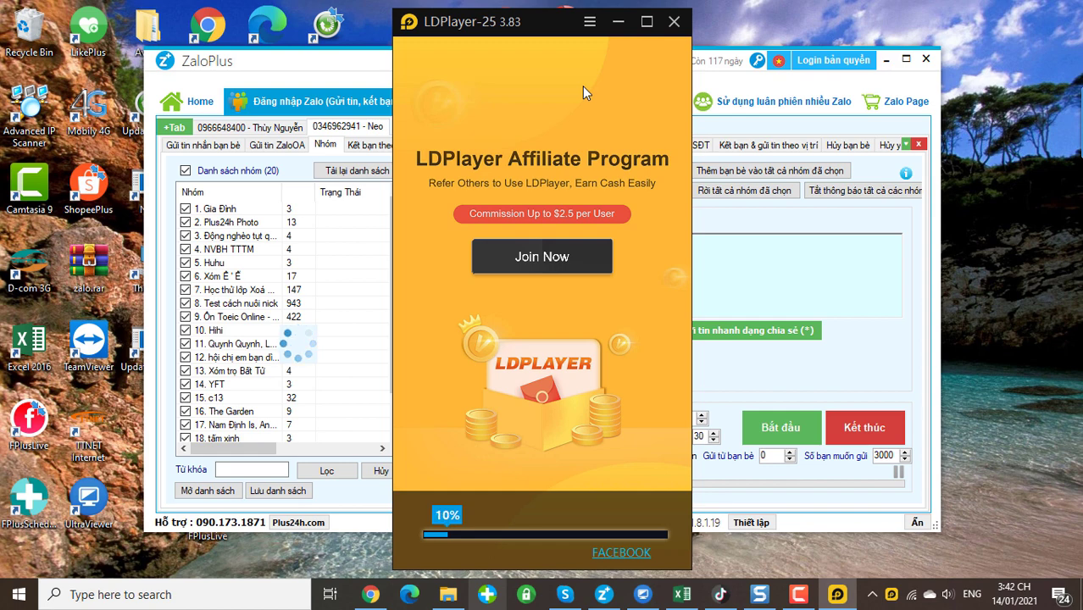
left_click_drag(542, 22, 167, 20)
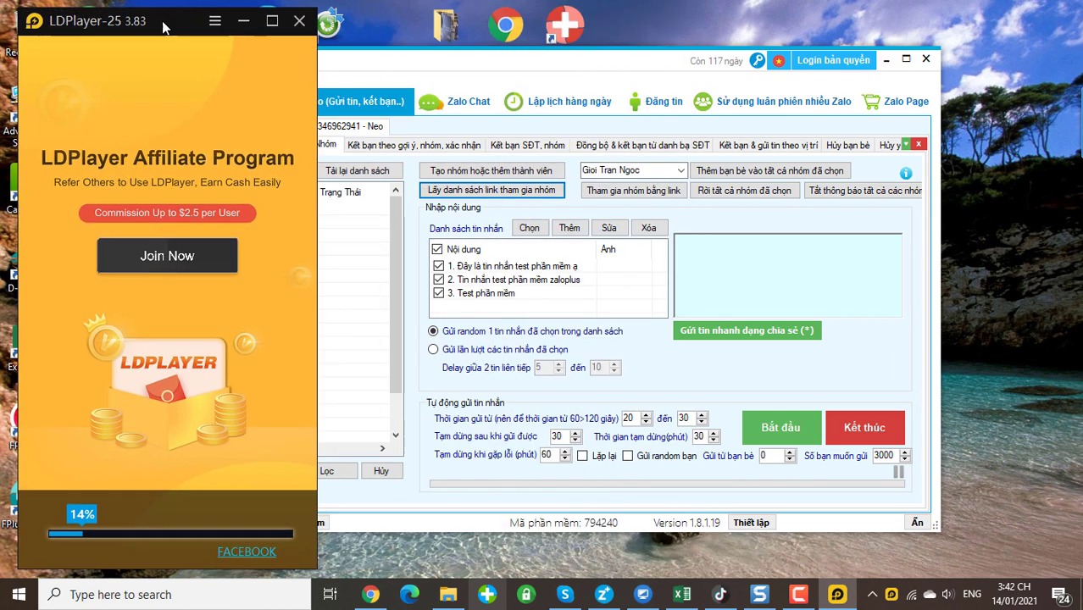
left_click_drag(515, 65, 663, 68)
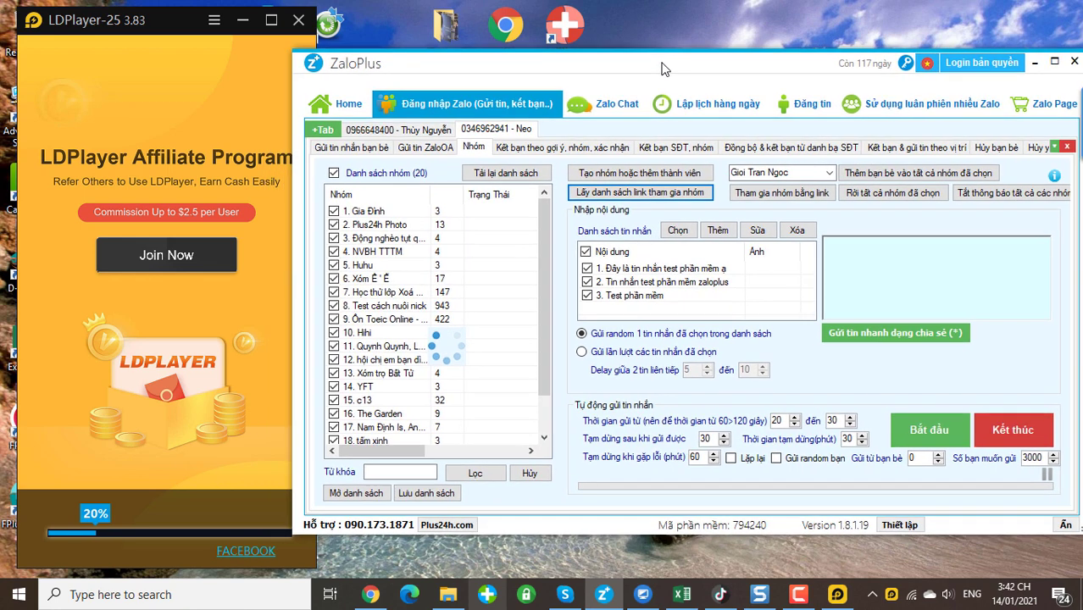
left_click(161, 20)
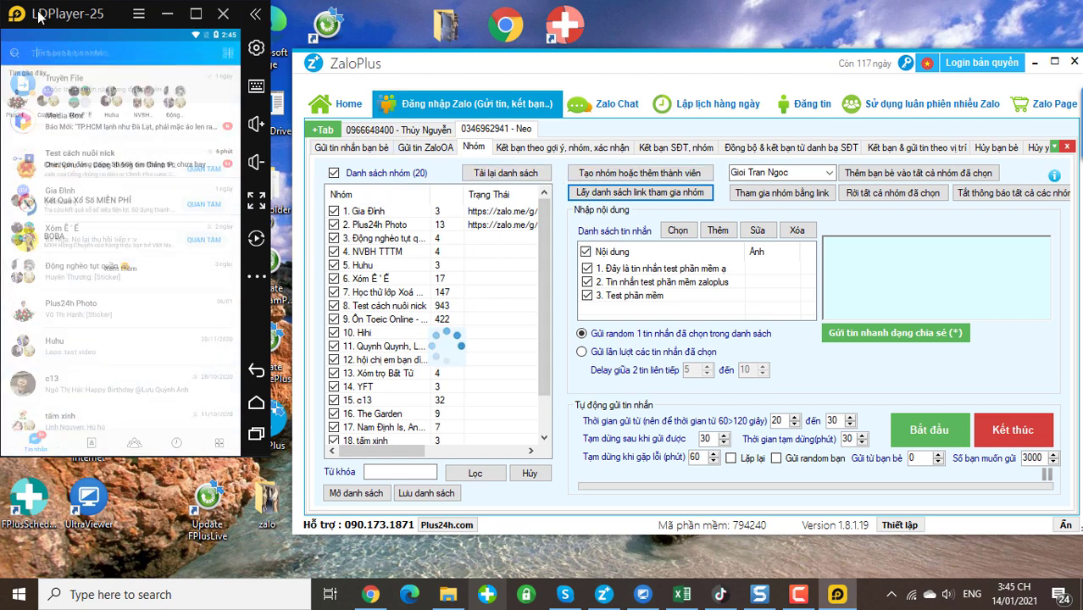
left_click(223, 13)
left_click(273, 289)
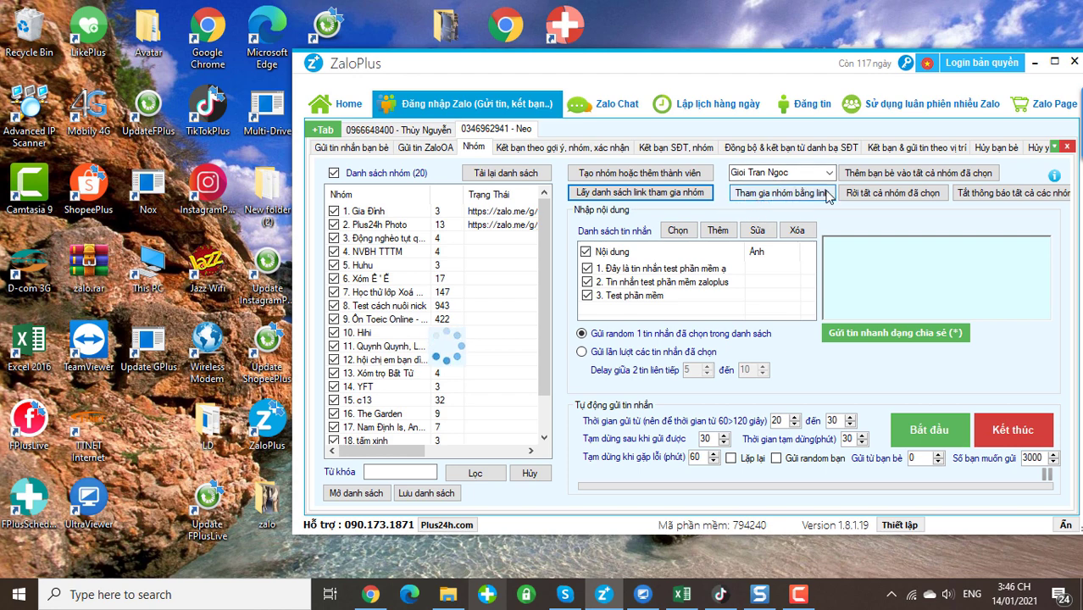
Examine the content area and settings of the join-groups-by-link window (Tham gia nhóm bằng link), and close it
left_click(812, 194)
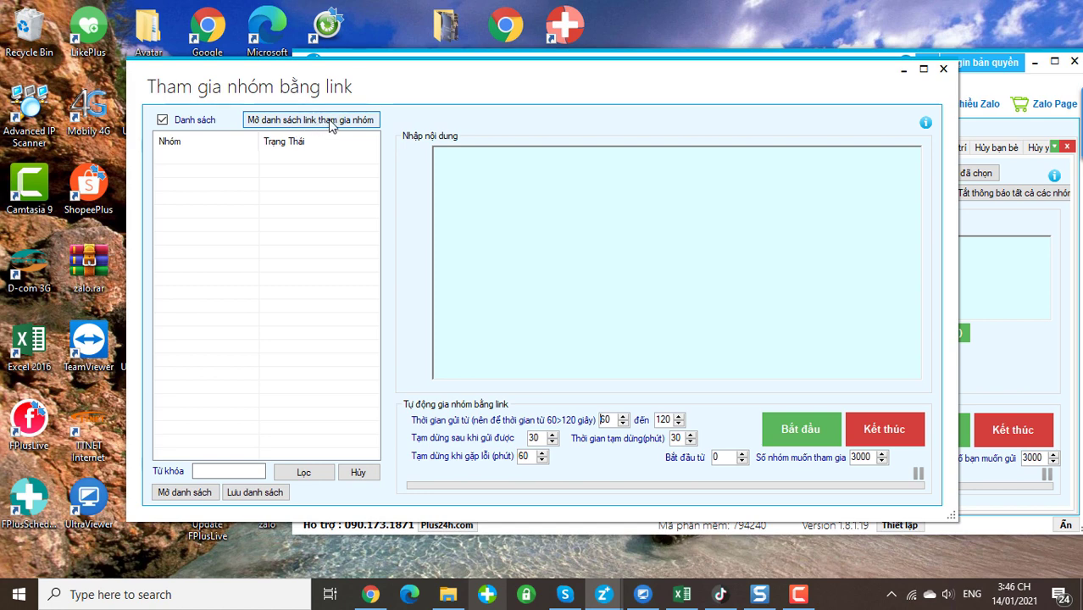
left_click(515, 160)
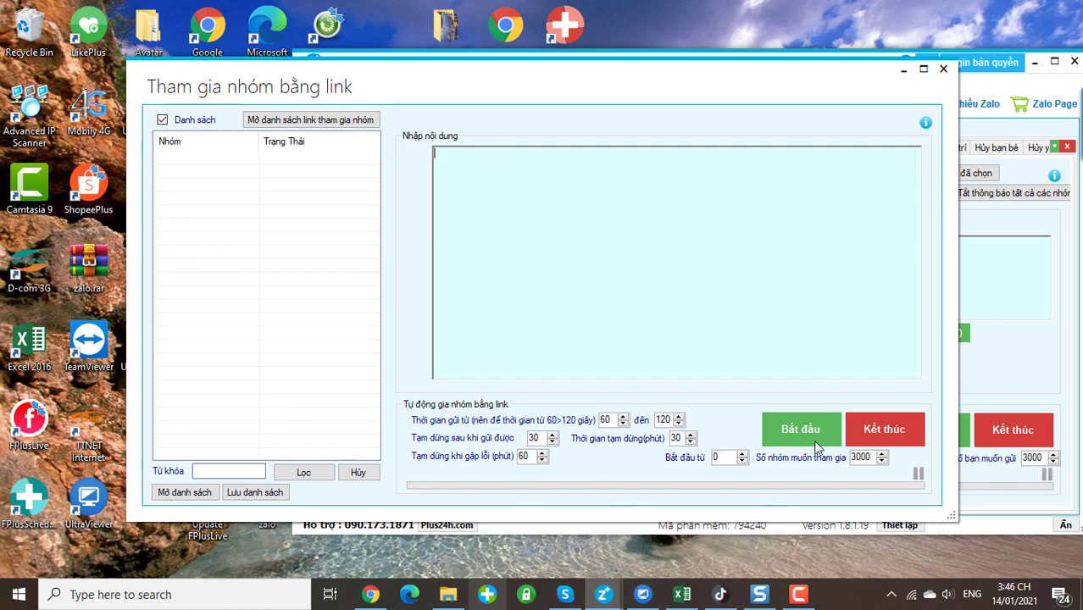
left_click(943, 68)
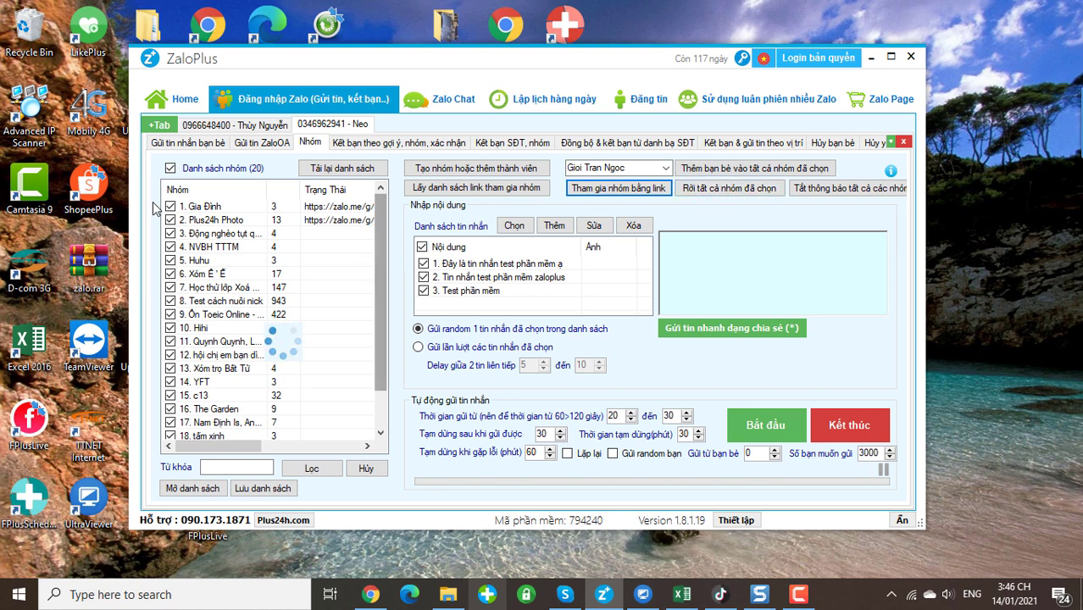
Deselect all groups, select only Plus24h Photo, and leave that group
left_click(170, 168)
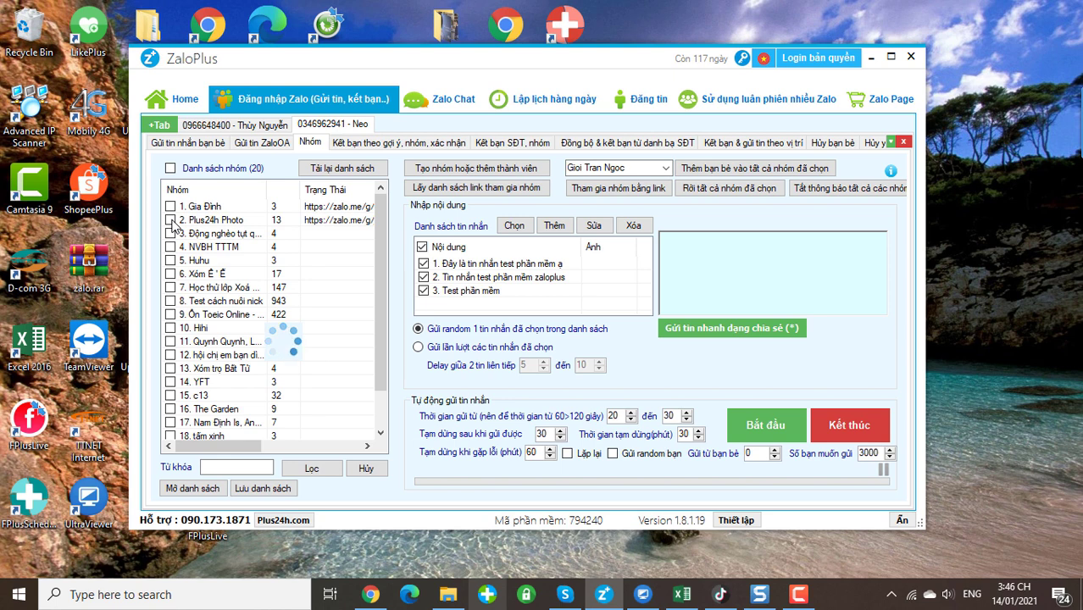
left_click(171, 220)
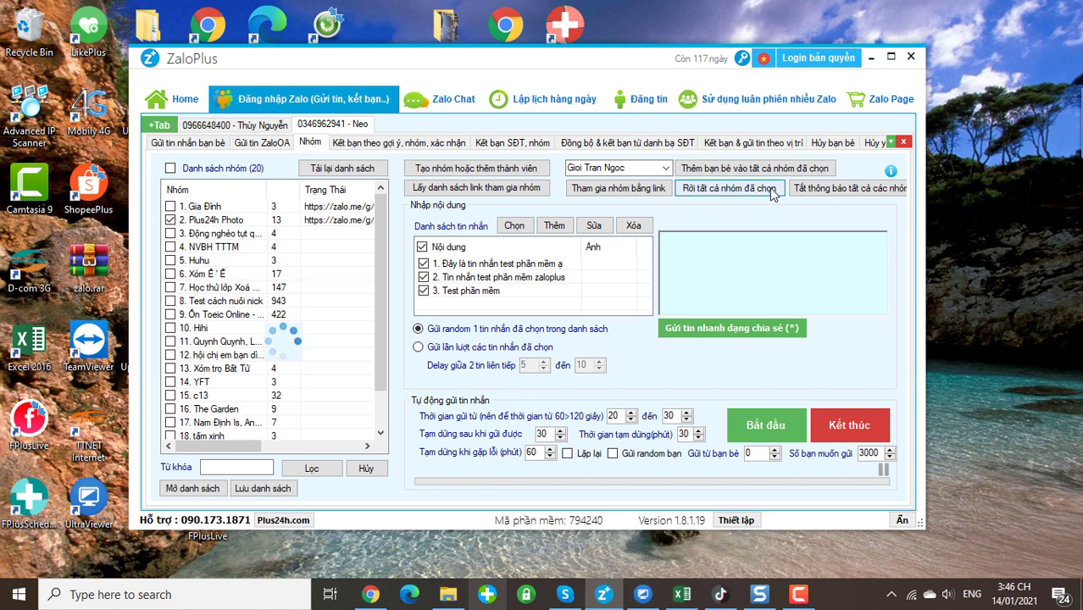
left_click(758, 191)
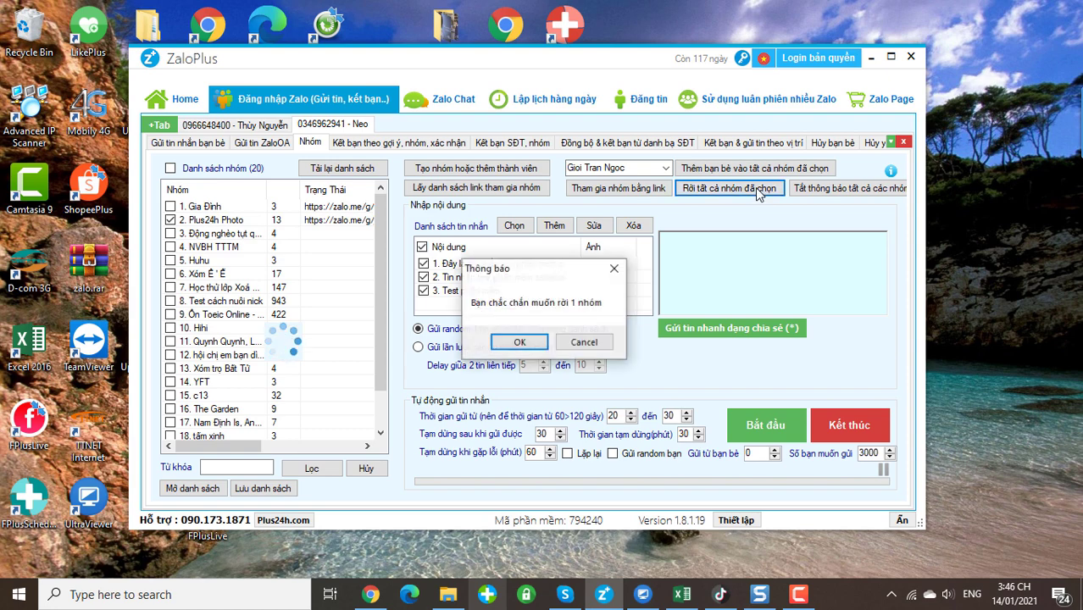
left_click(520, 342)
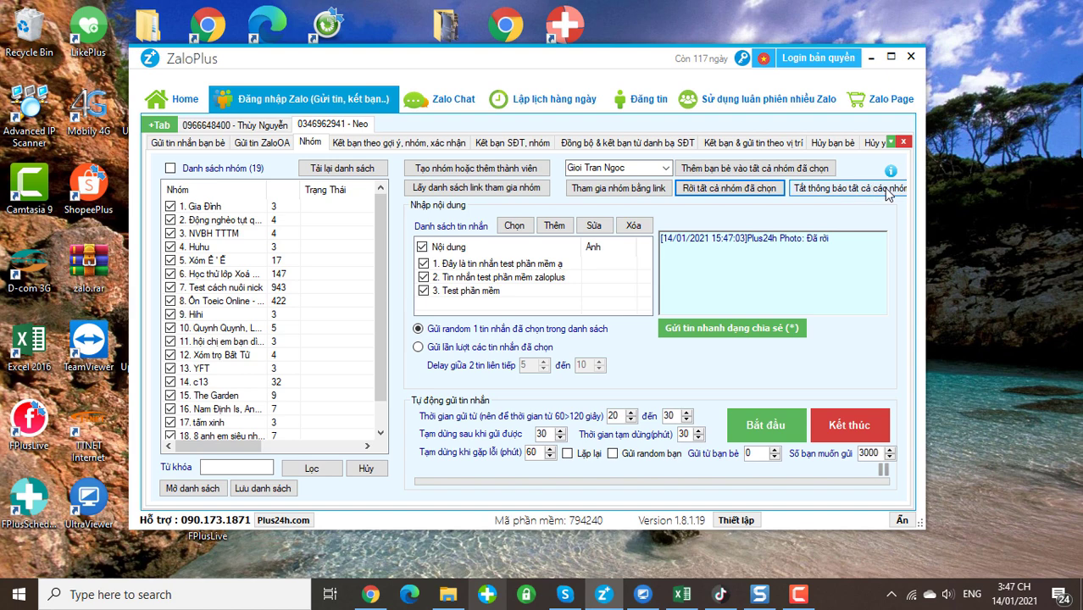
Mute notifications for all selected groups and review the full entries in the activity log
left_click(888, 194)
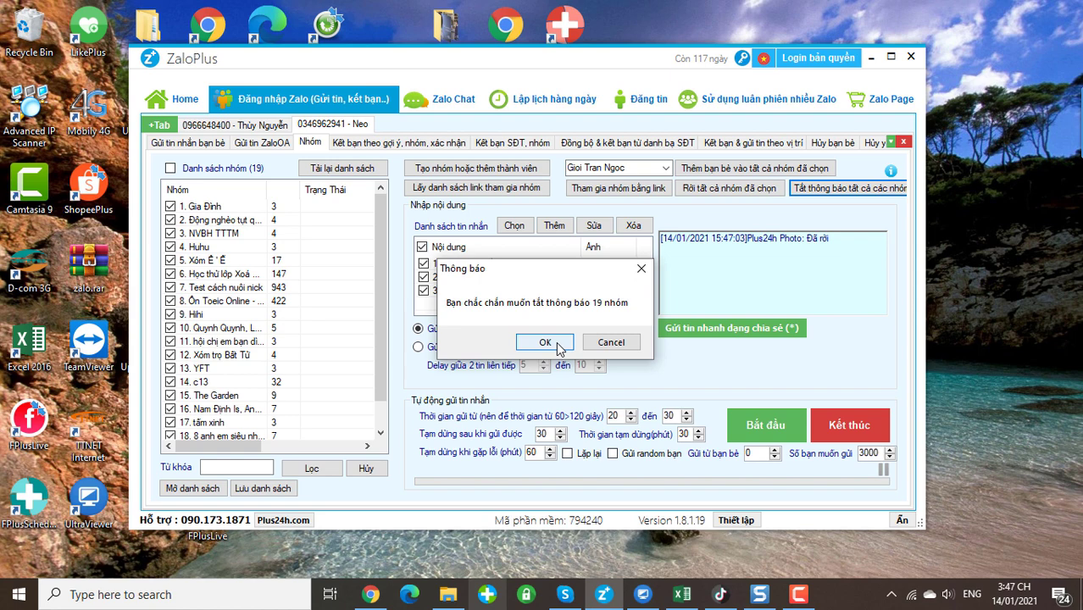
left_click(545, 343)
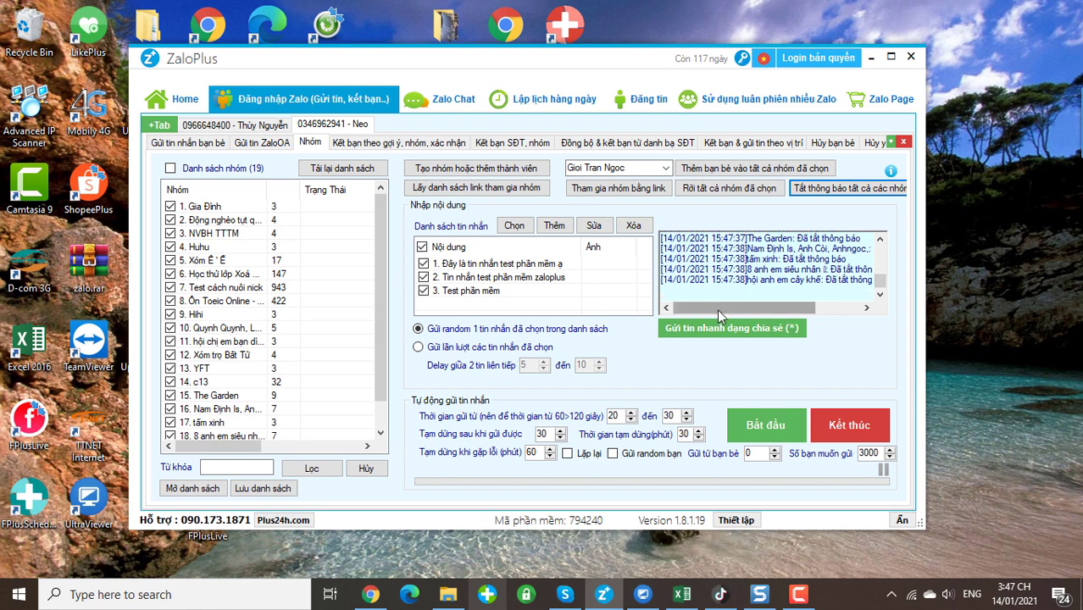
left_click_drag(717, 308, 765, 309)
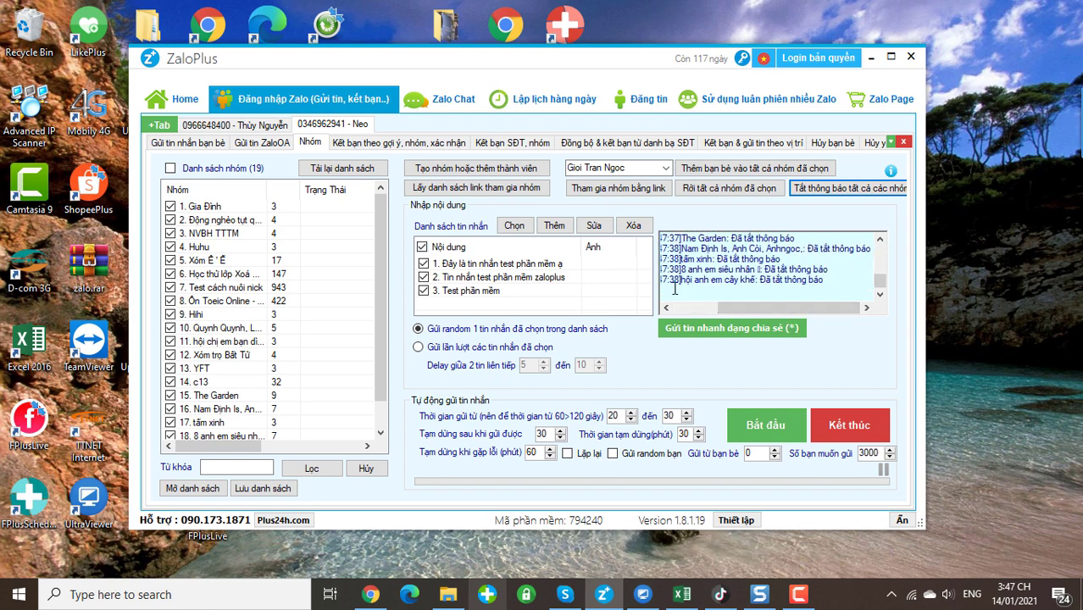
scroll(279, 246, "down", 1)
scroll(279, 246, "up", 1)
Deselect all groups, and select only the first two groups in the list
left_click(171, 169)
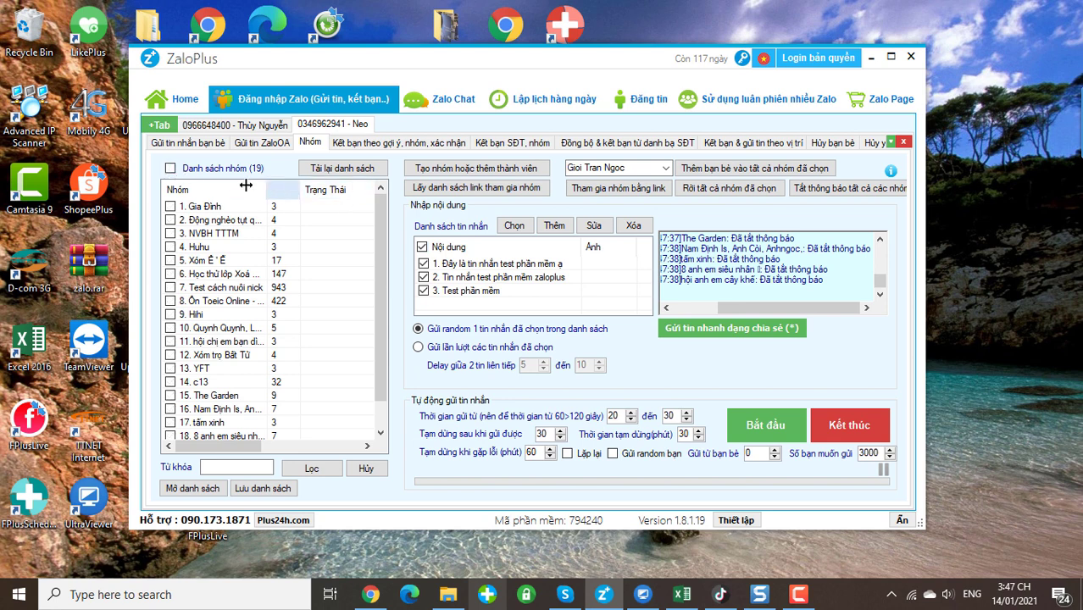
left_click(170, 206)
left_click(170, 220)
Compose a new message "Test phần mềm" and attach 20170822_235708(2).jpg and images (1).jpg from the ava folder
left_click(555, 227)
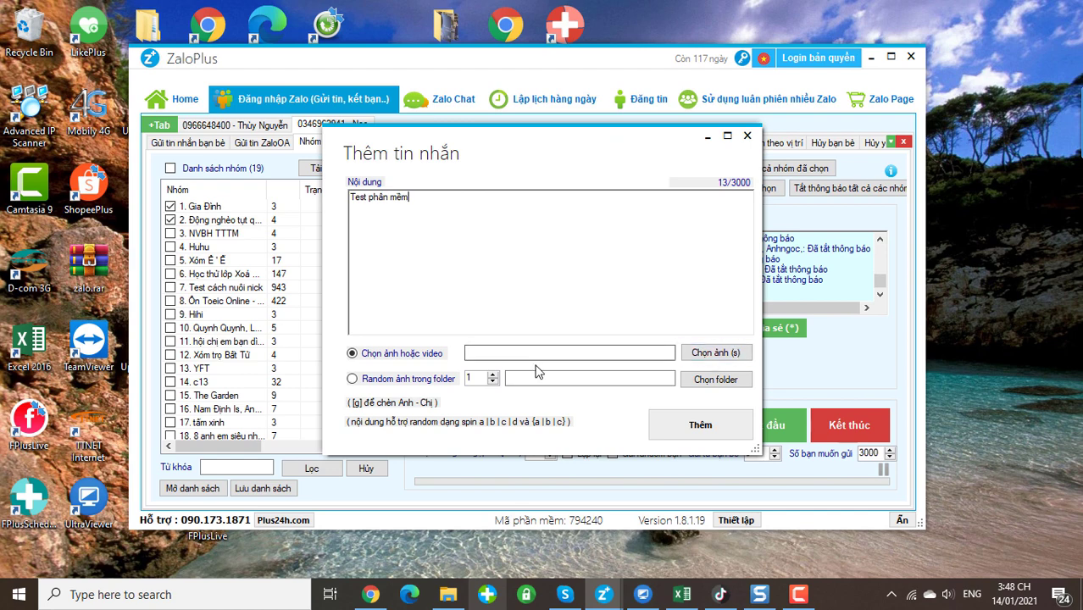
left_click(710, 351)
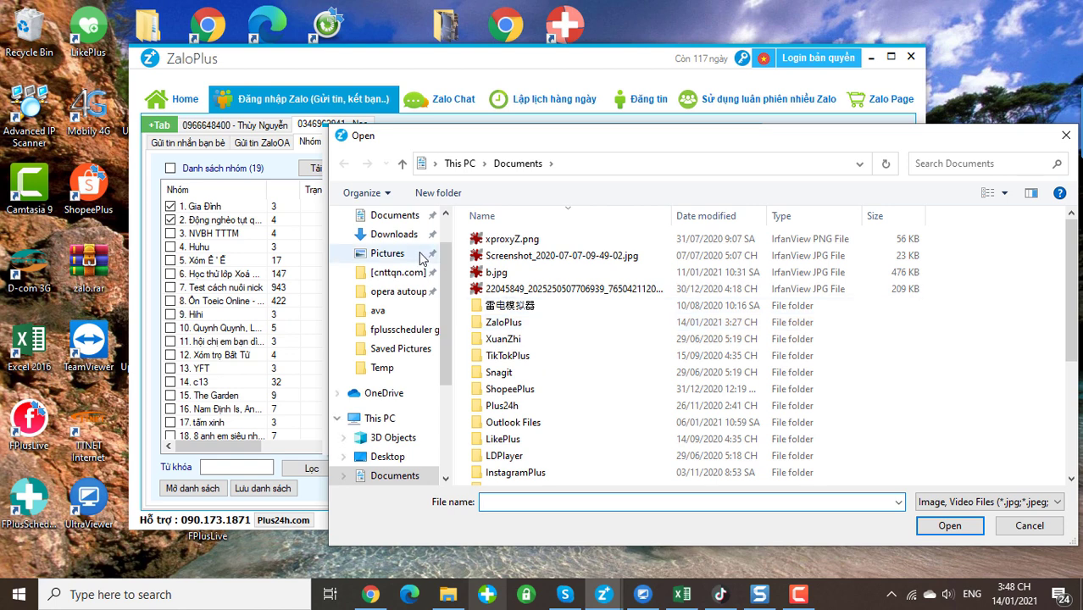
left_click(392, 291)
left_click(378, 311)
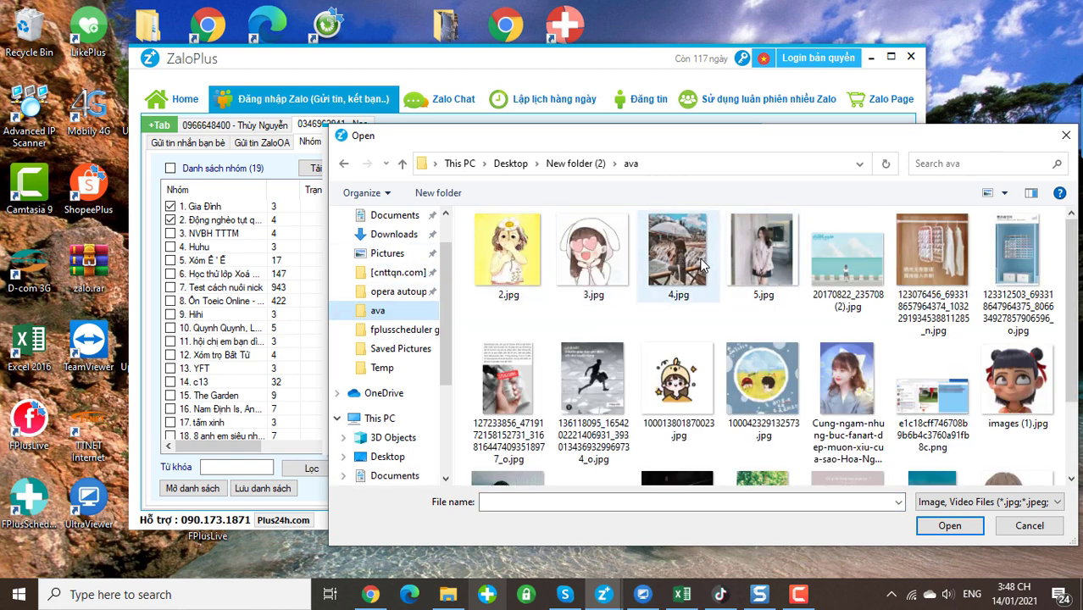
left_click(848, 255)
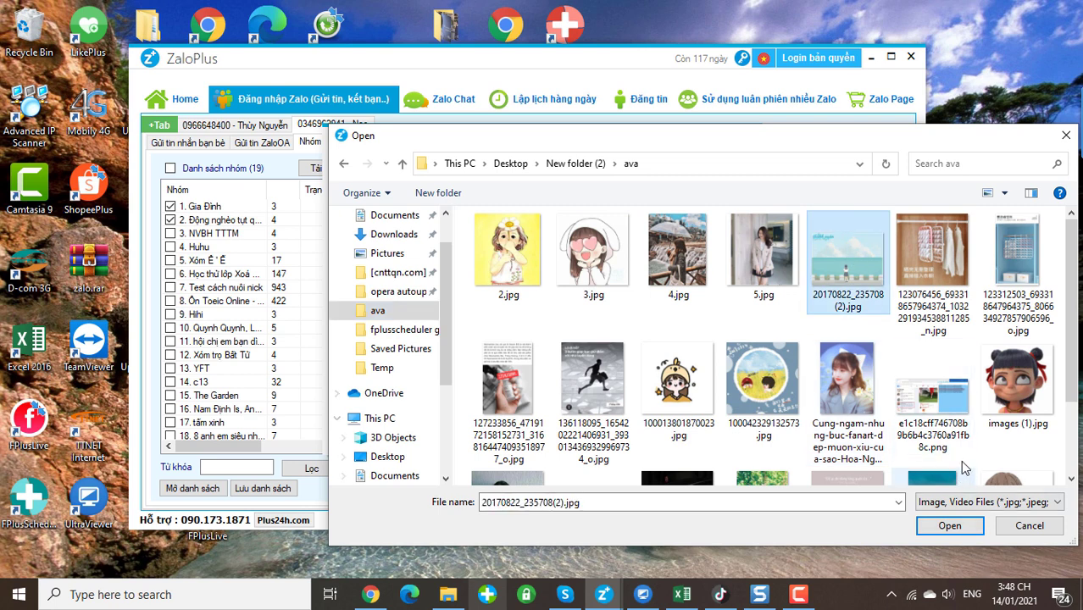
left_click(985, 375, "ctrl")
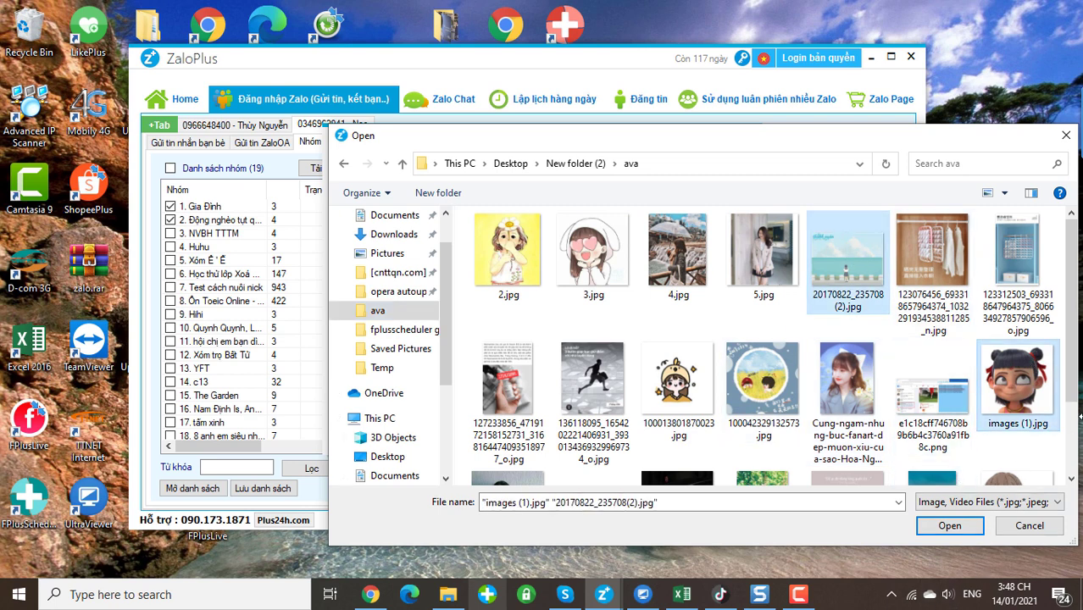
left_click(949, 526)
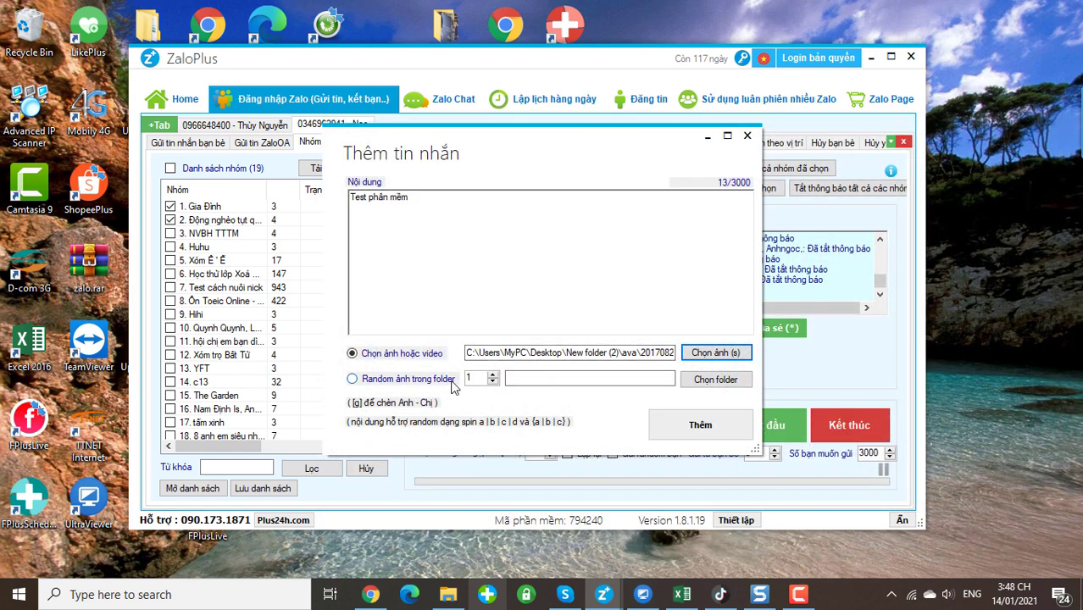
left_click(478, 378)
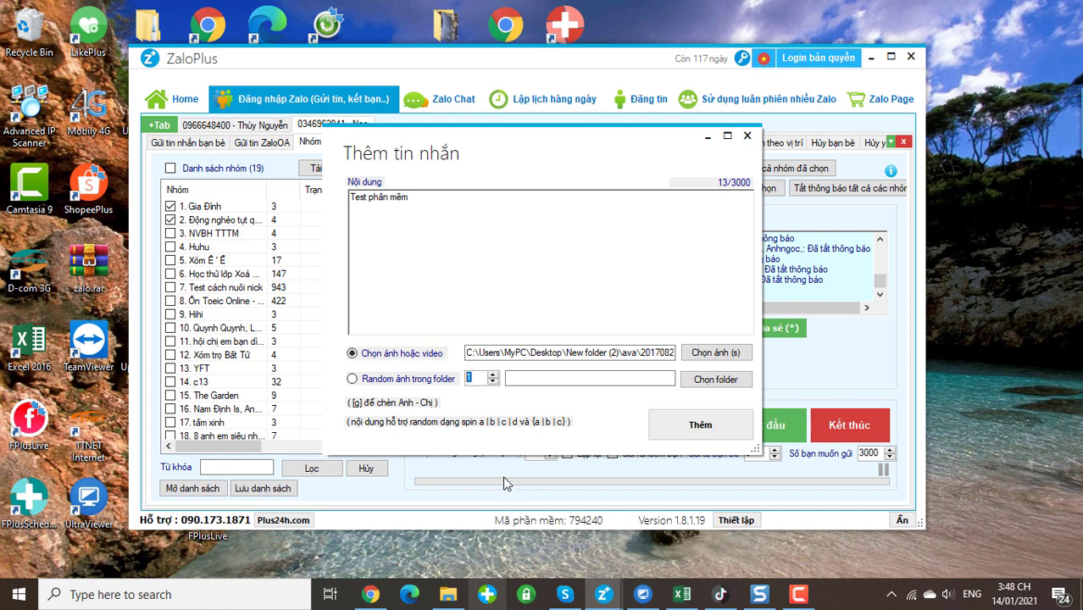
left_click(734, 383)
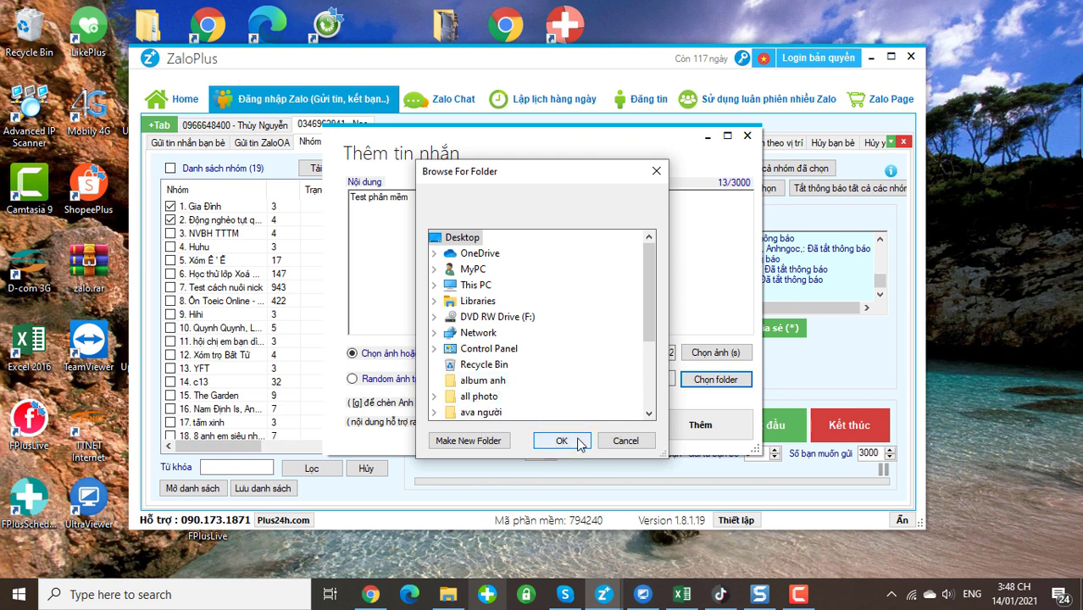
left_click(656, 172)
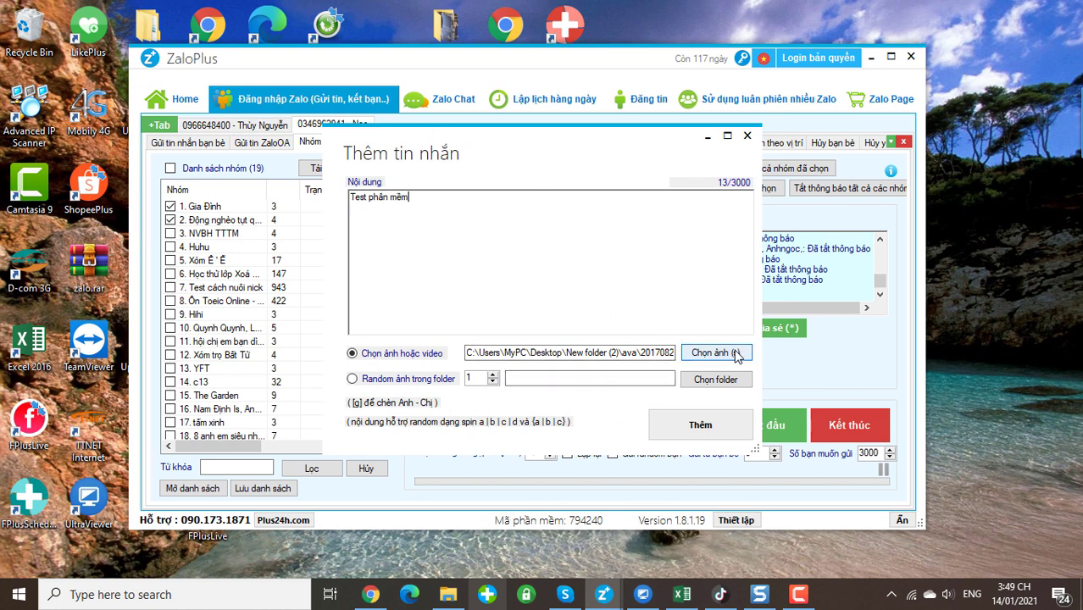
Add the composed message to the list, and with all messages deselected, change its text to "Test phần mềm123"
left_click(703, 425)
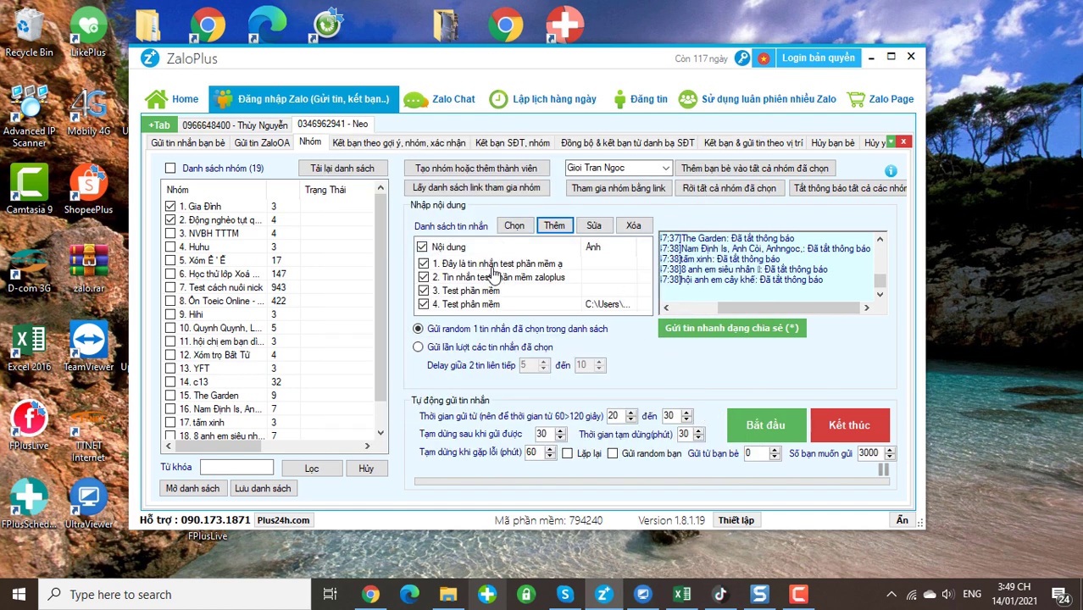
left_click(421, 247)
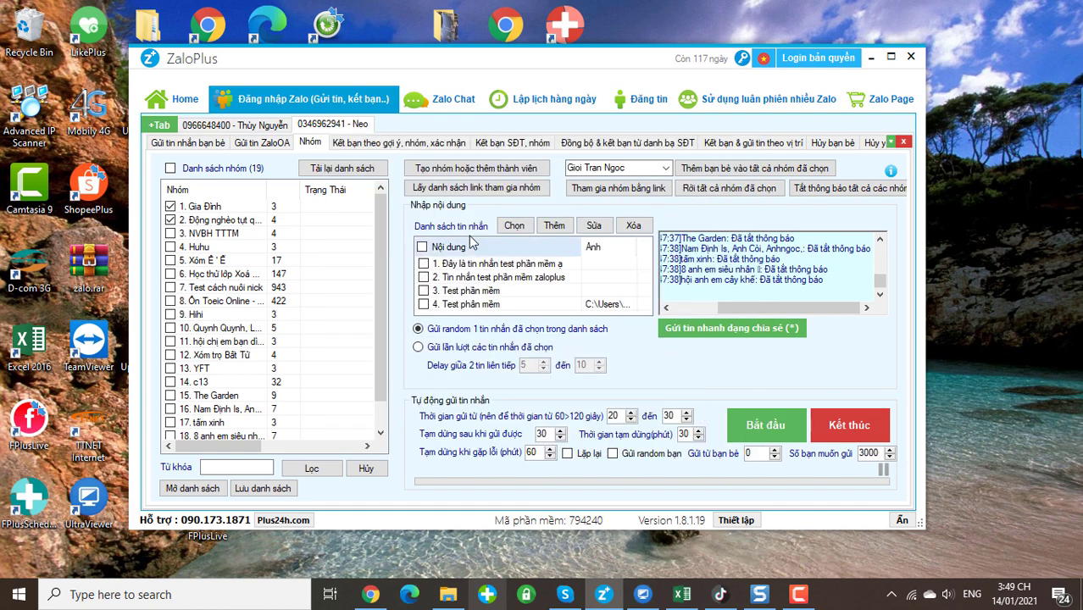
left_click(472, 307)
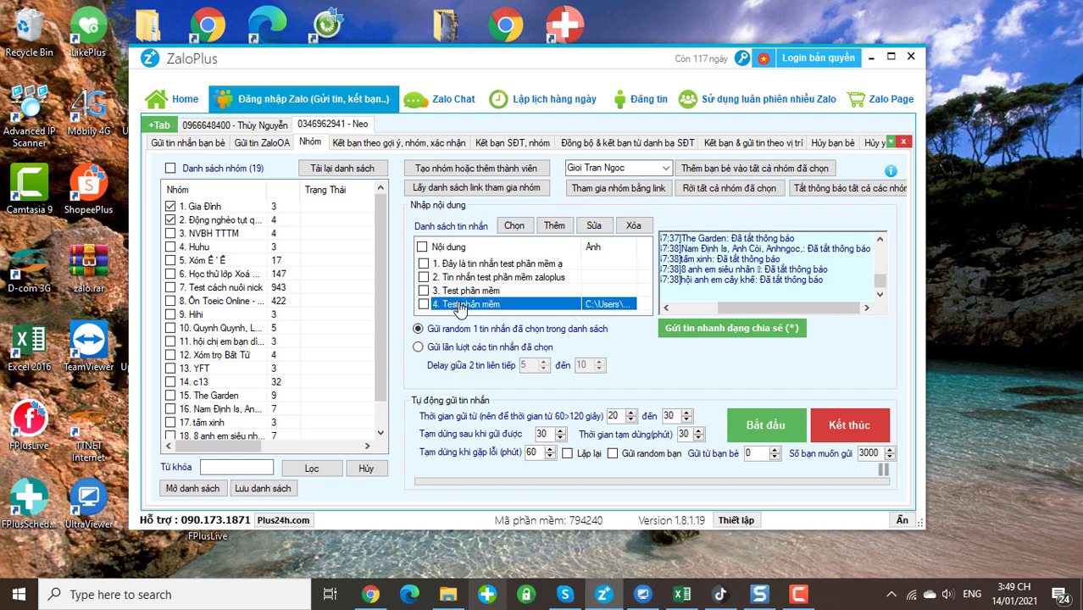
left_click(595, 227)
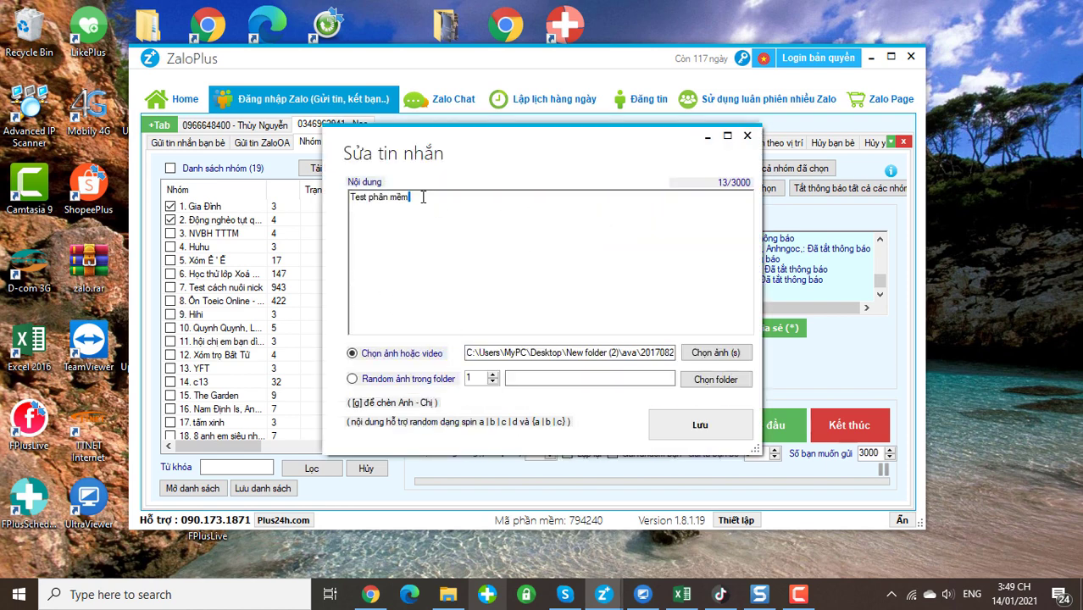
left_click(644, 261)
left_click(696, 420)
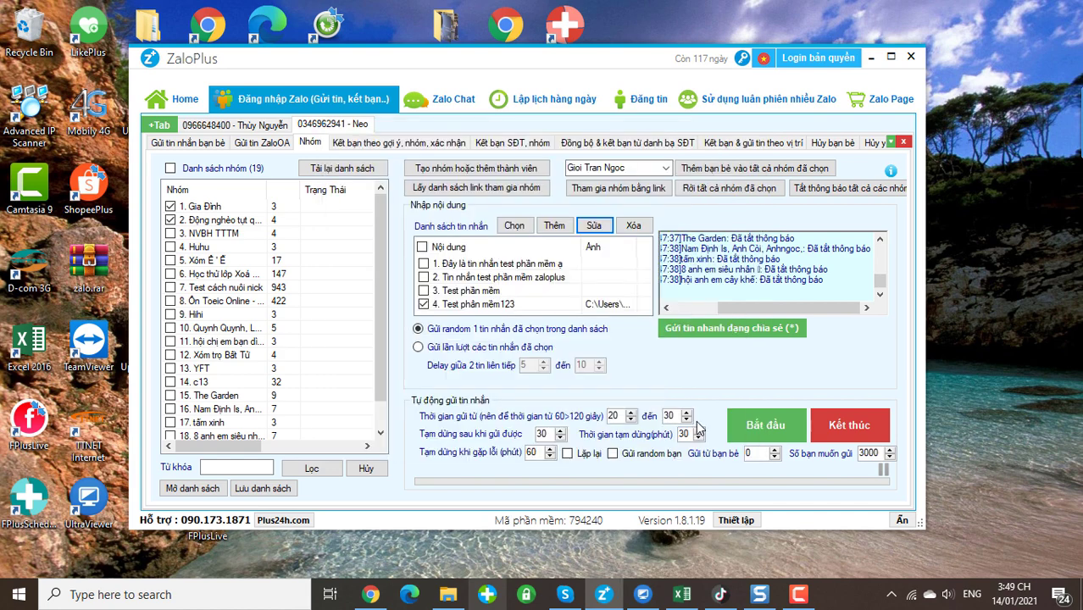
Delete the third message, "Test phần mềm", from the message list
left_click(485, 277)
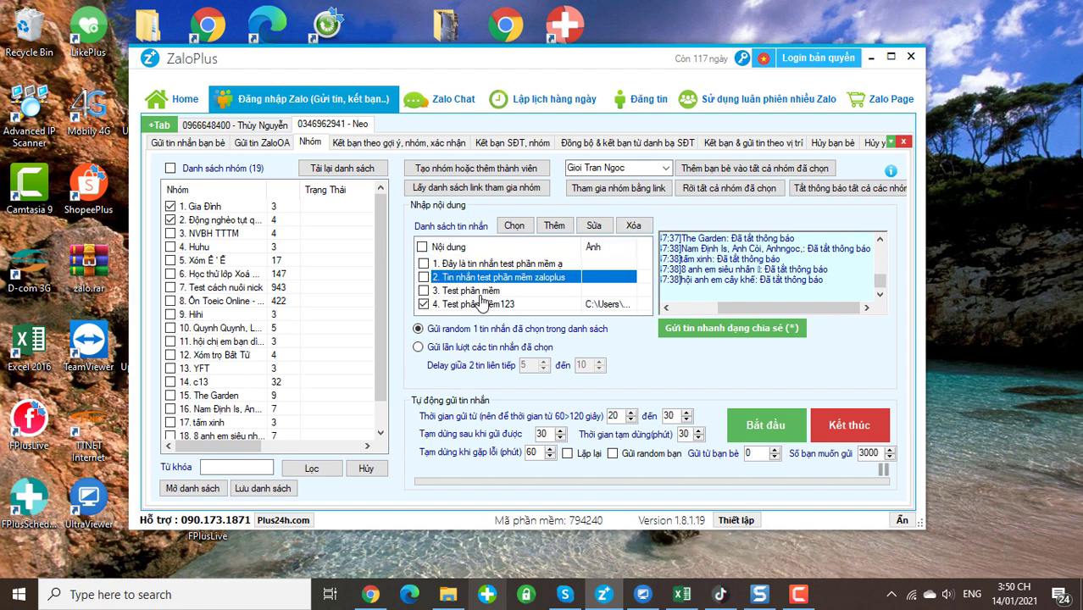
left_click(634, 226)
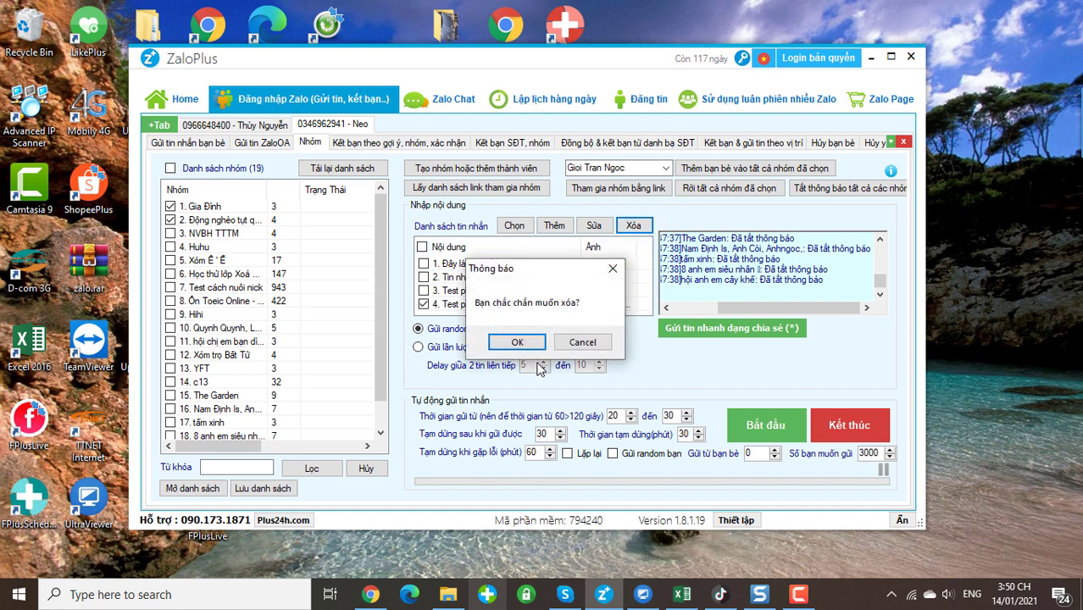
left_click(517, 343)
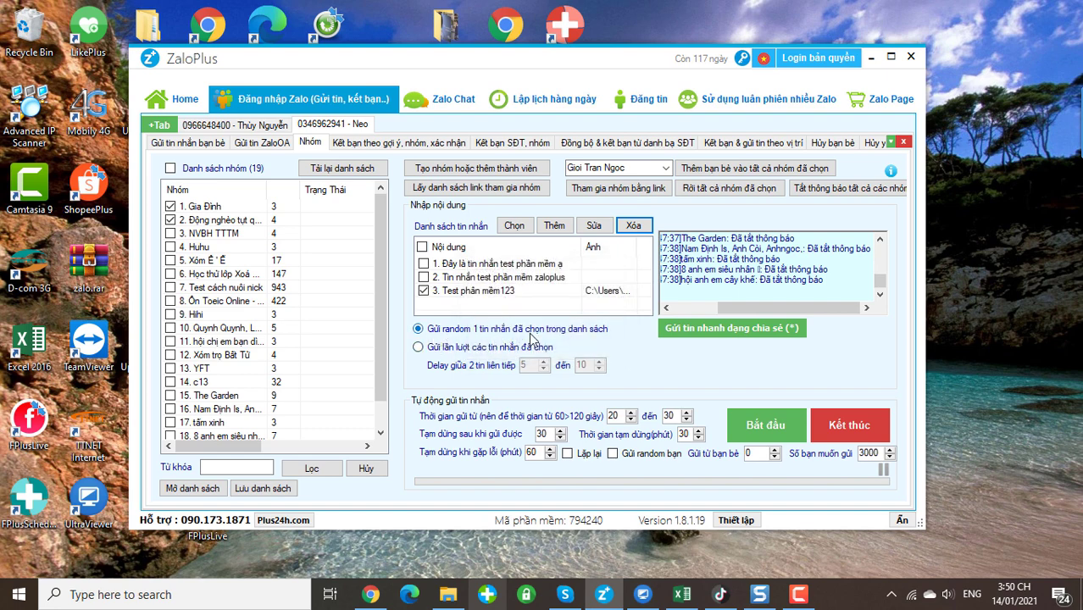
Select all messages and run the sending of one random selected message to each checked group, checking the log
left_click(422, 247)
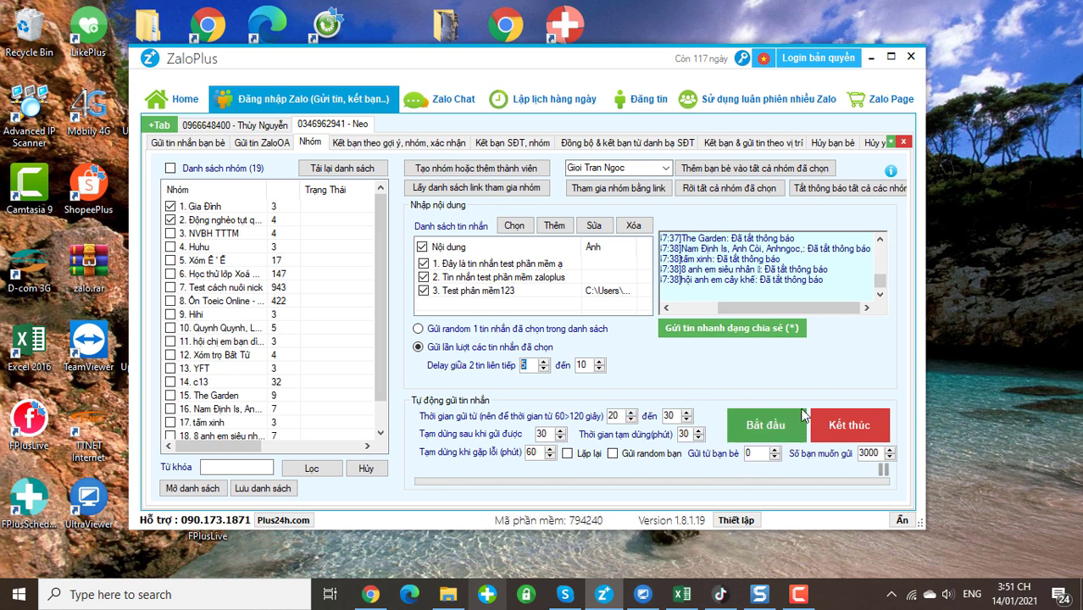
left_click(423, 276)
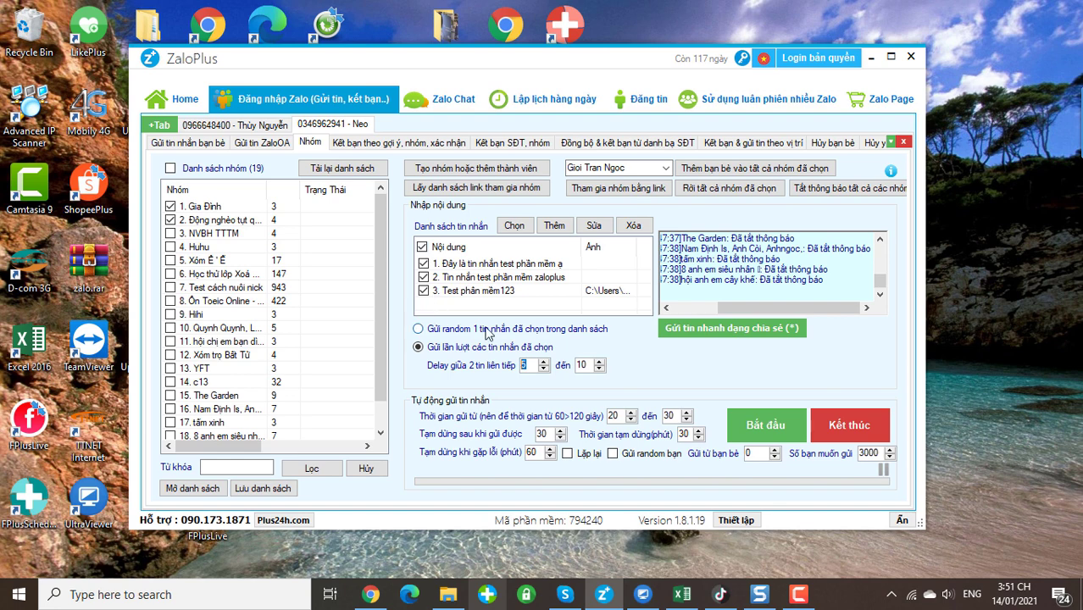
left_click(417, 330)
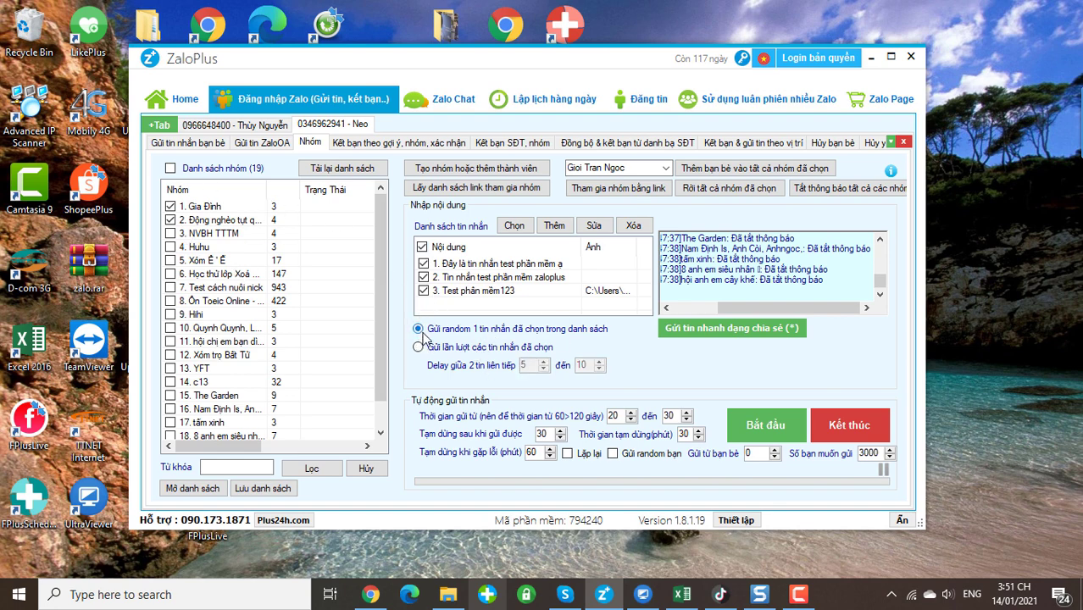
left_click(769, 418)
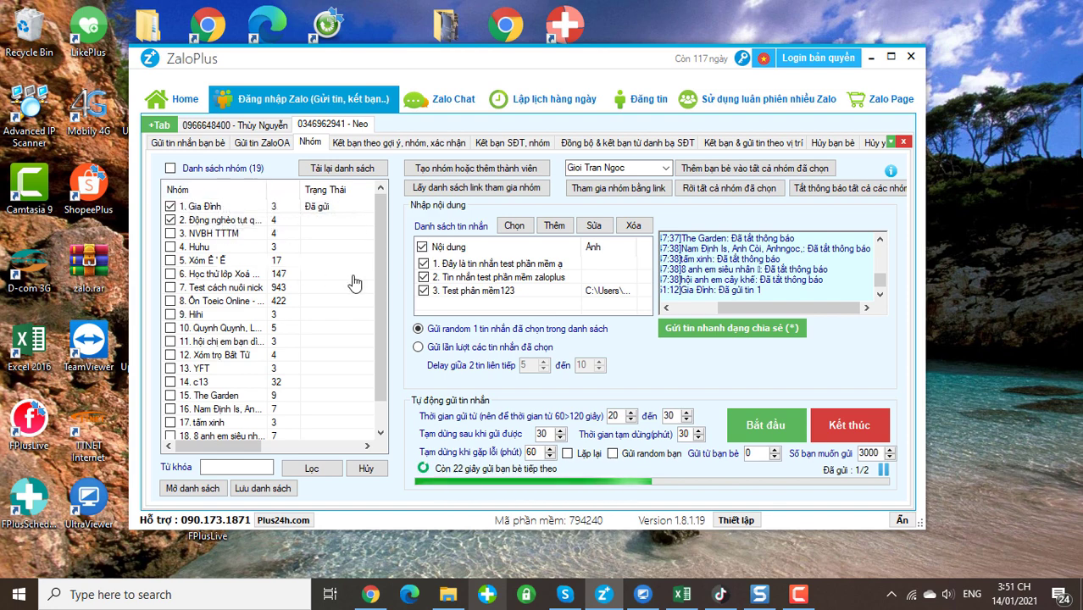
scroll(767, 309, "down", 1)
left_click_drag(769, 311, 717, 308)
left_click_drag(836, 285, 661, 281)
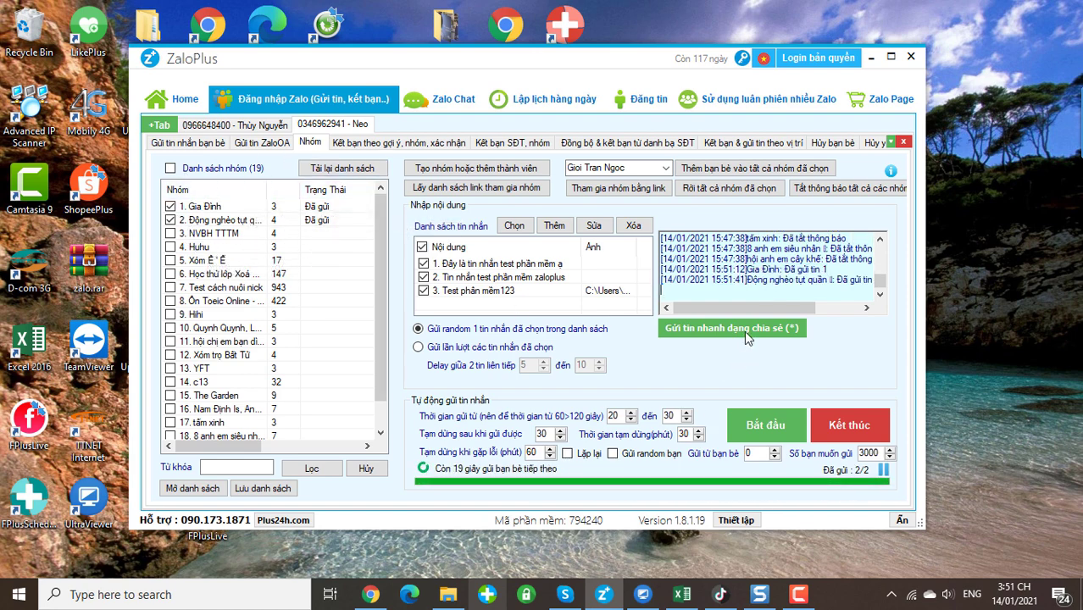
scroll(859, 275, "up", 1)
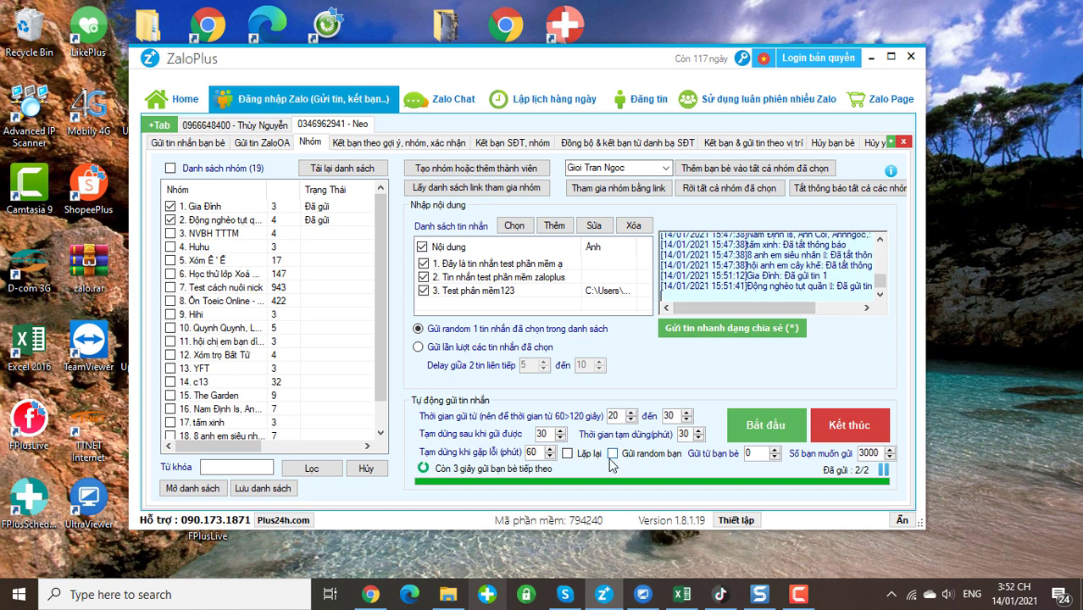